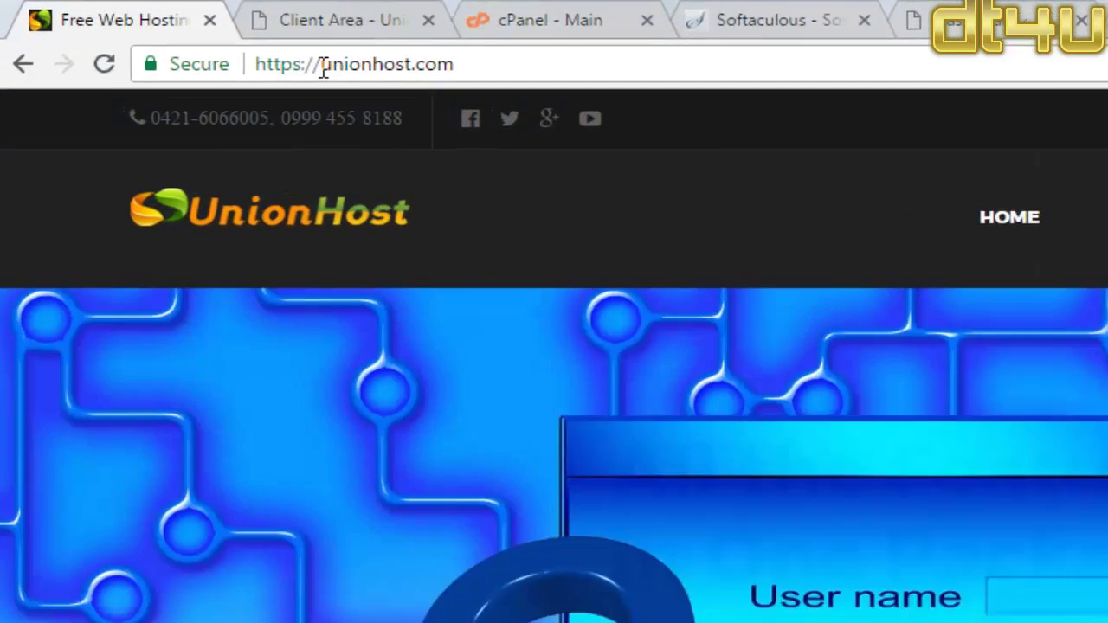
- Examine the UnionHost homepage at unionhost.com, including its hosting features and the storage, website and e-mail limits of each plan
{"action": "left_click_drag", "start_coordinate": [322, 69], "coordinate": [474, 59]}
{"action": "left_click", "coordinate": [494, 73]}
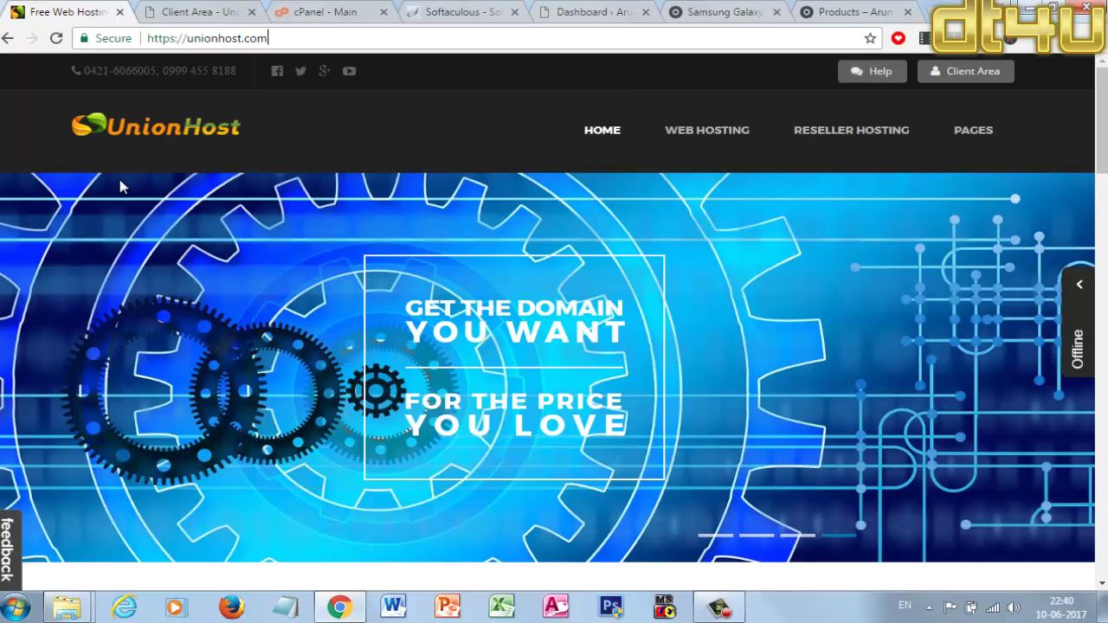
{"action": "scroll", "coordinate": [240, 151], "scroll_direction": "down", "scroll_amount": 1}
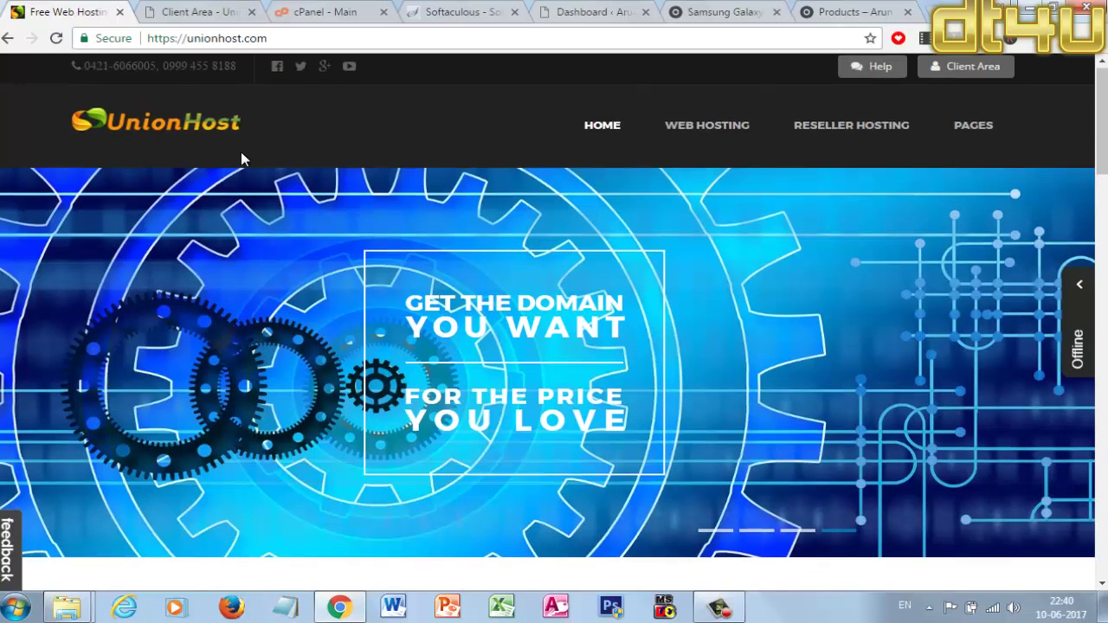
{"action": "scroll", "coordinate": [241, 153], "scroll_direction": "down", "scroll_amount": 5}
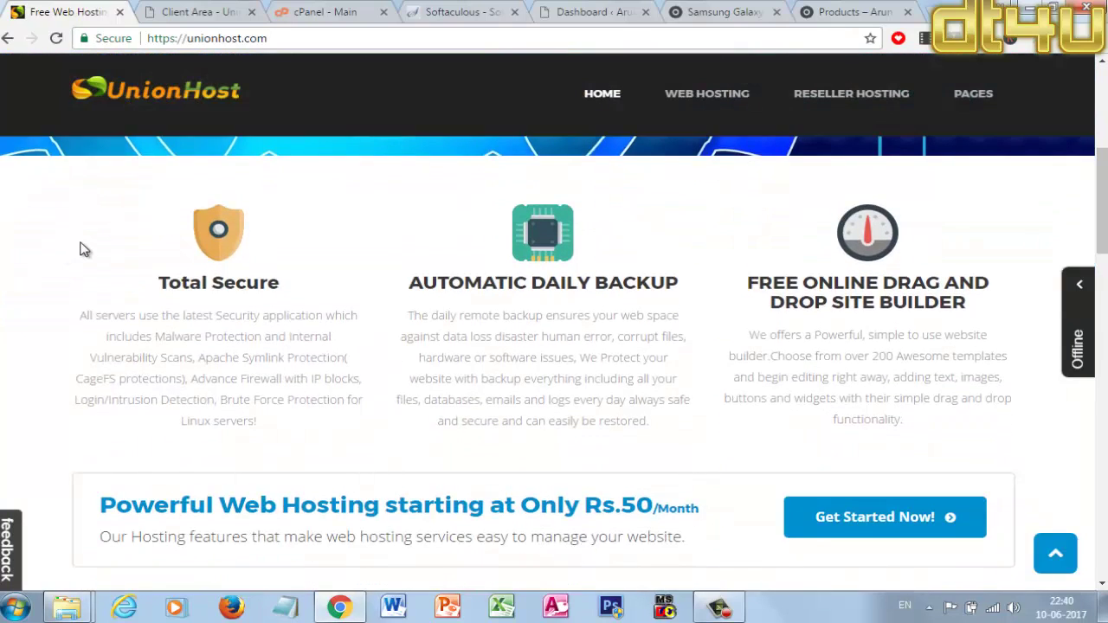
{"action": "scroll", "coordinate": [80, 249], "scroll_direction": "down", "scroll_amount": 4}
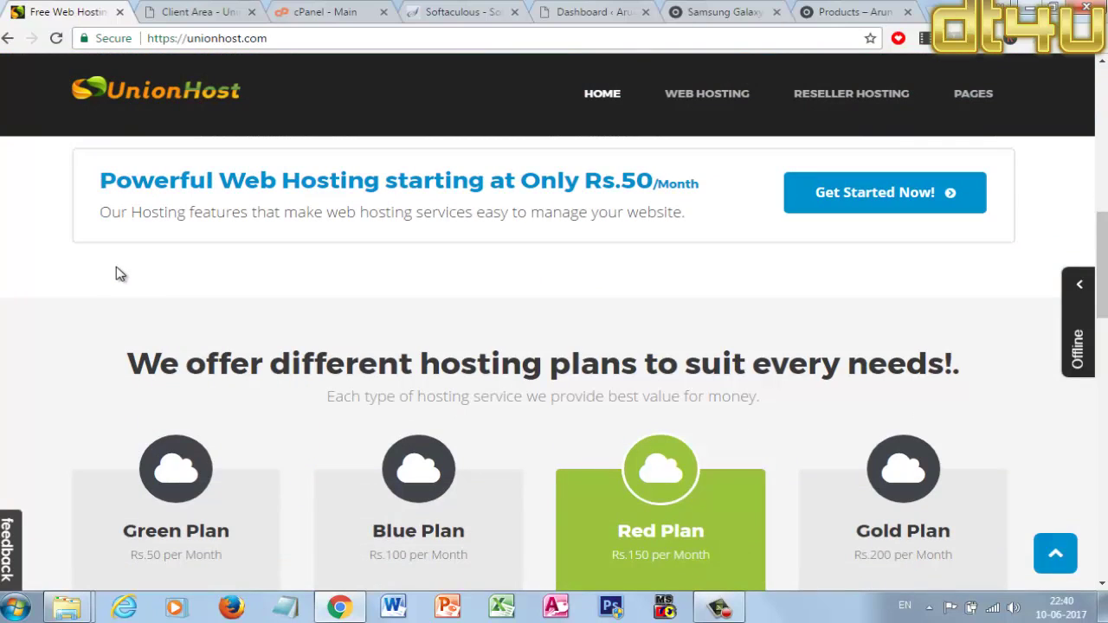
{"action": "scroll", "coordinate": [116, 268], "scroll_direction": "down", "scroll_amount": 4}
{"action": "scroll", "coordinate": [116, 267], "scroll_direction": "down", "scroll_amount": 1}
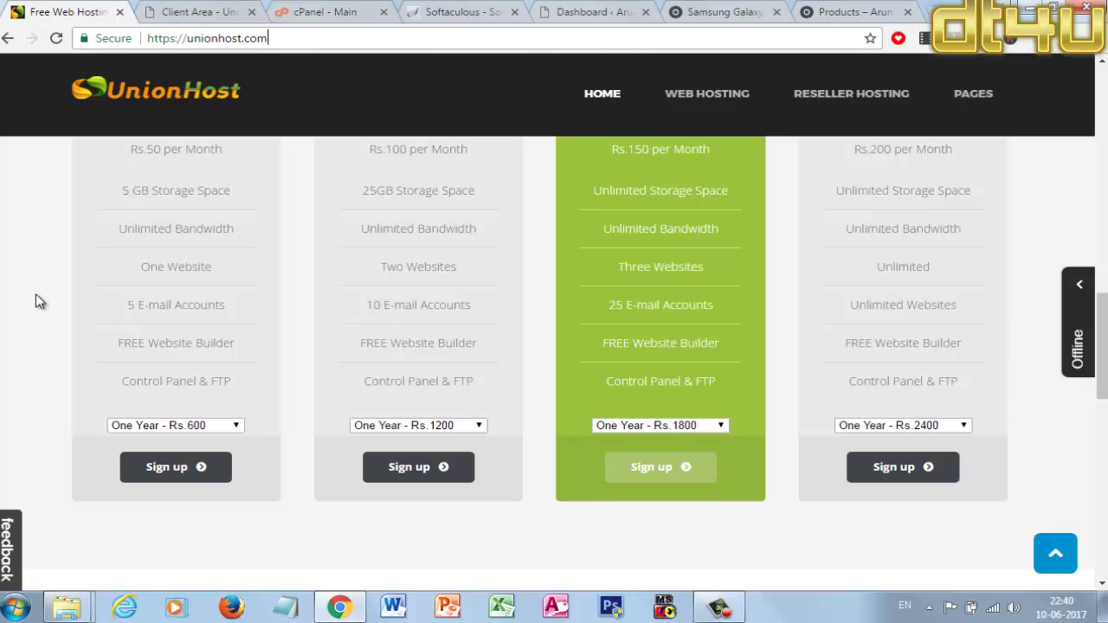
{"action": "scroll", "coordinate": [30, 261], "scroll_direction": "up", "scroll_amount": 2}
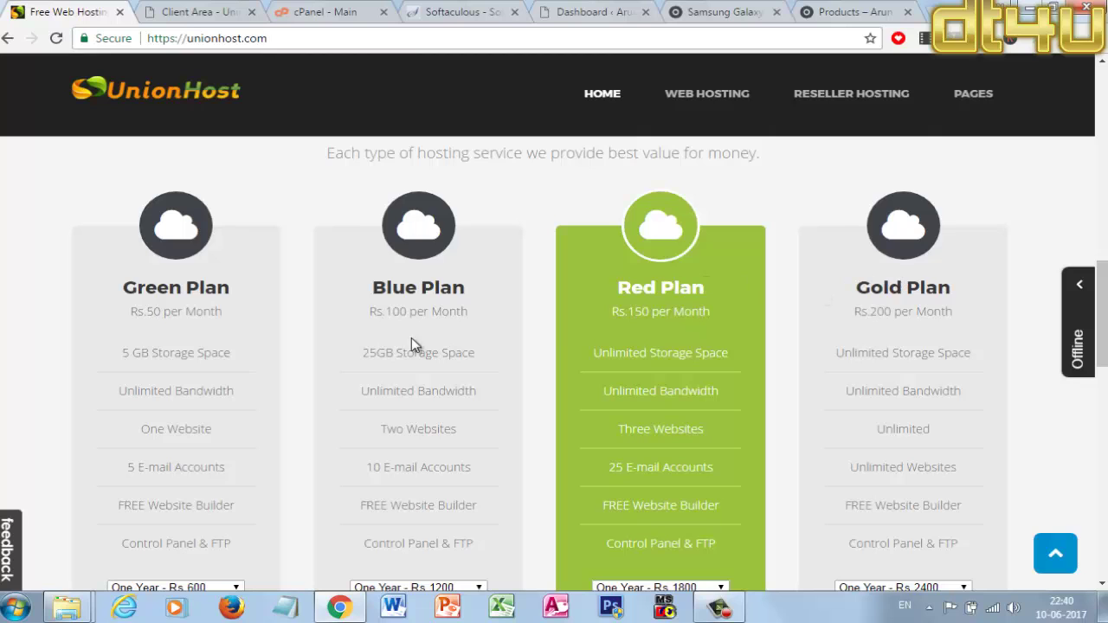
{"action": "scroll", "coordinate": [2, 247], "scroll_direction": "down", "scroll_amount": 1}
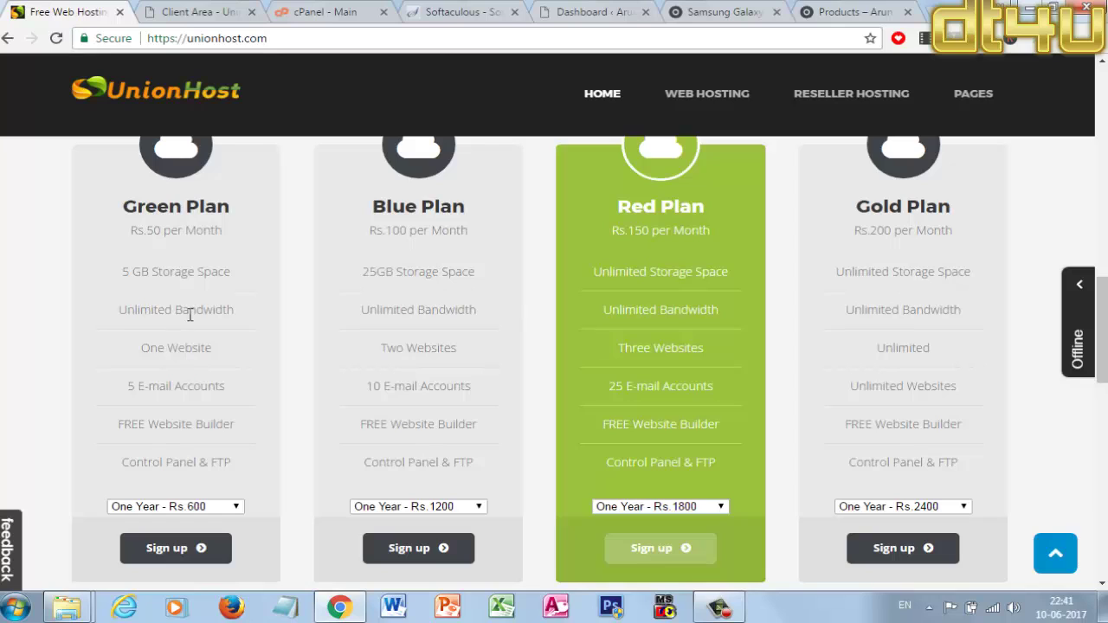
- Check the Green Plan's billing period options and compare the four hosting plans
{"action": "left_click", "coordinate": [191, 509]}
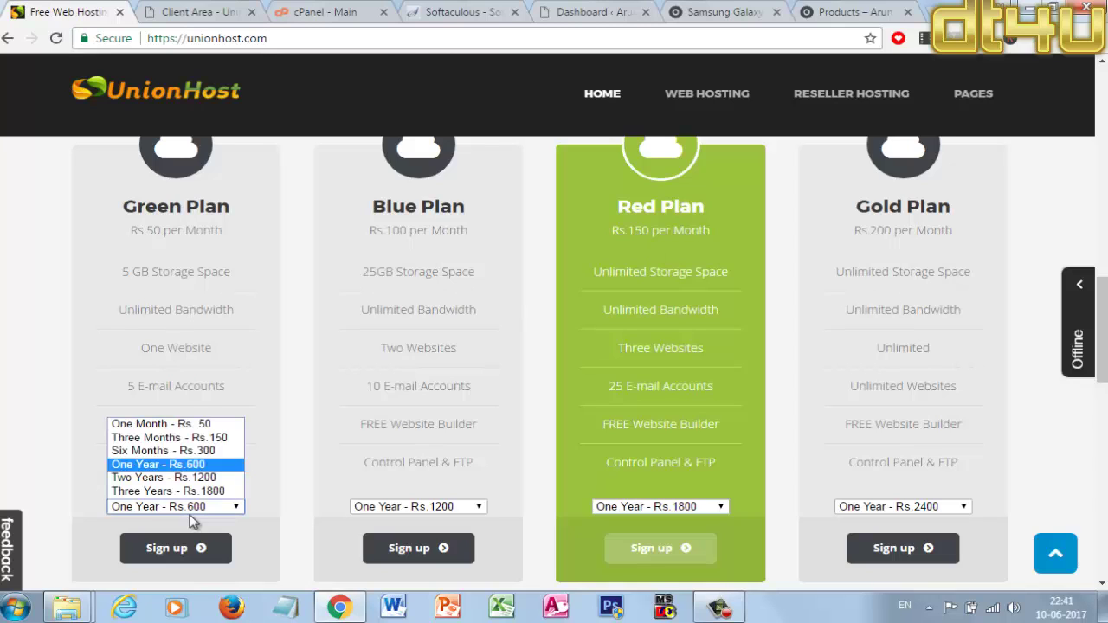
{"action": "left_click", "coordinate": [119, 408]}
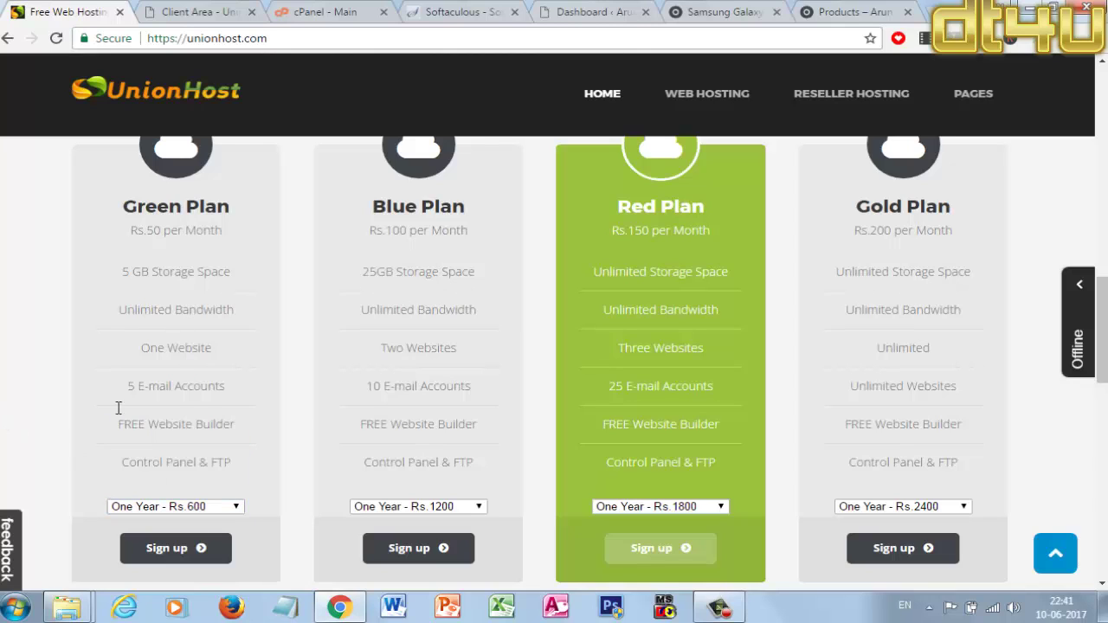
{"action": "scroll", "coordinate": [294, 373], "scroll_direction": "down", "scroll_amount": 3}
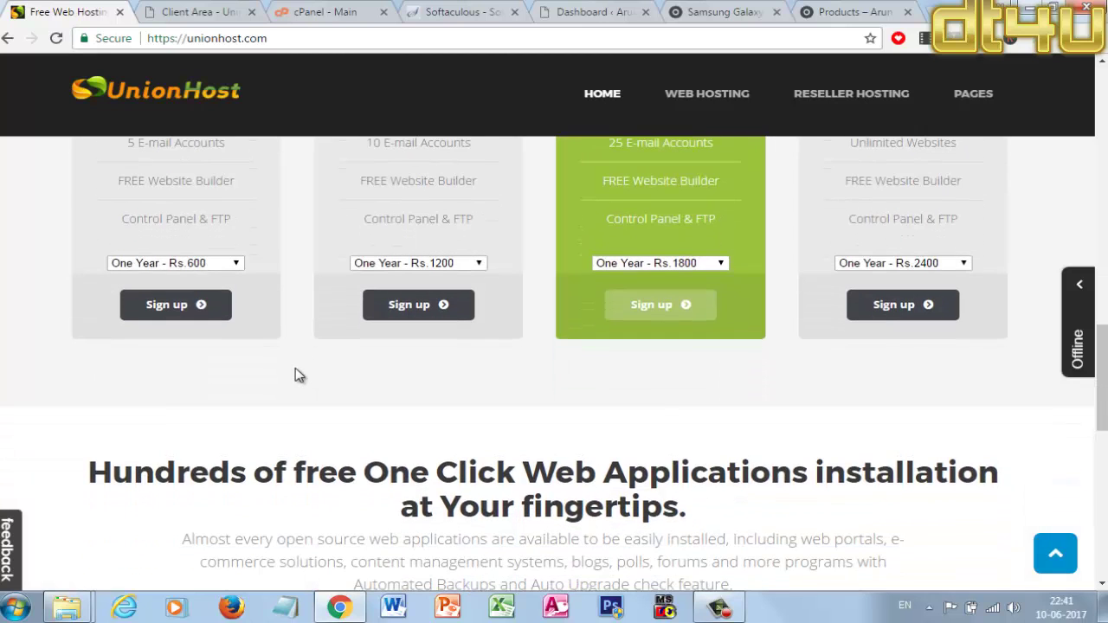
{"action": "scroll", "coordinate": [294, 374], "scroll_direction": "up", "scroll_amount": 3}
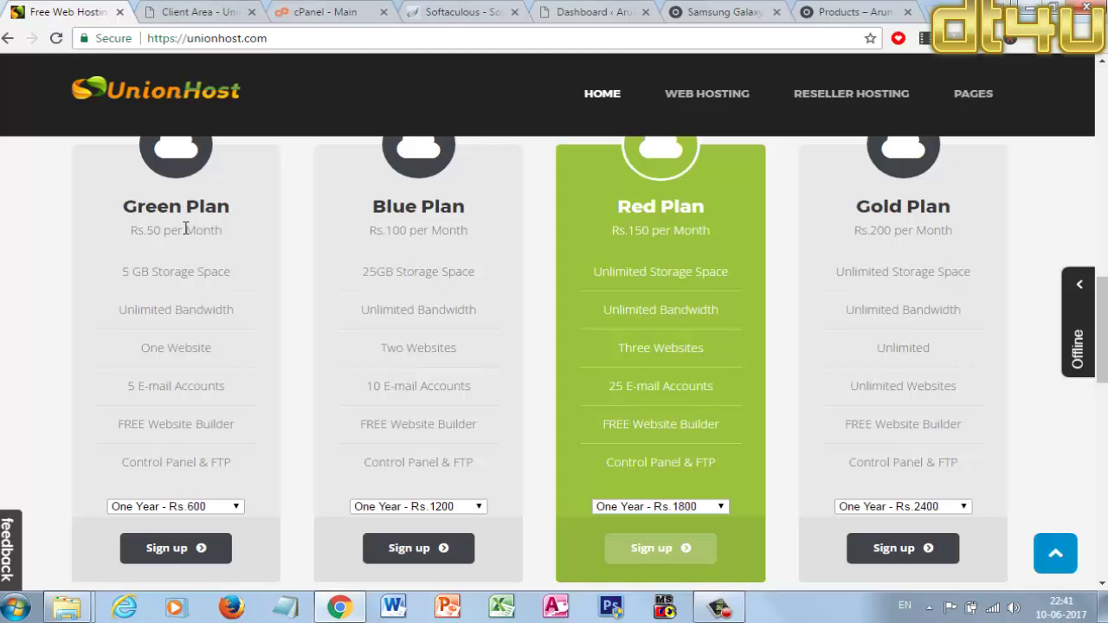
{"action": "scroll", "coordinate": [294, 289], "scroll_direction": "up", "scroll_amount": 4}
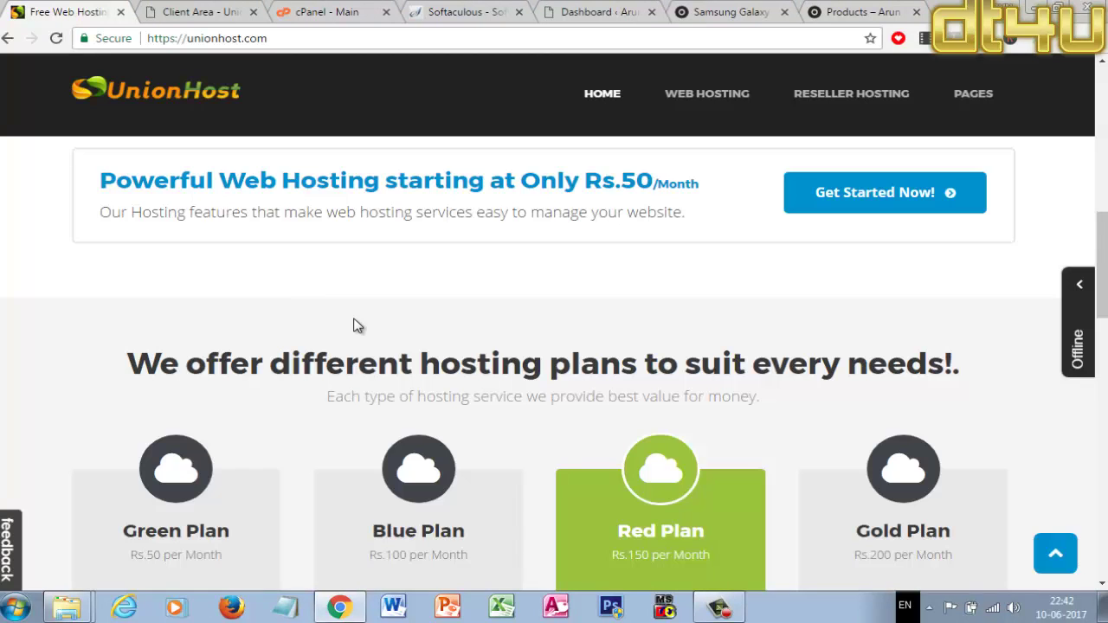
{"action": "scroll", "coordinate": [277, 286], "scroll_direction": "down", "scroll_amount": 5}
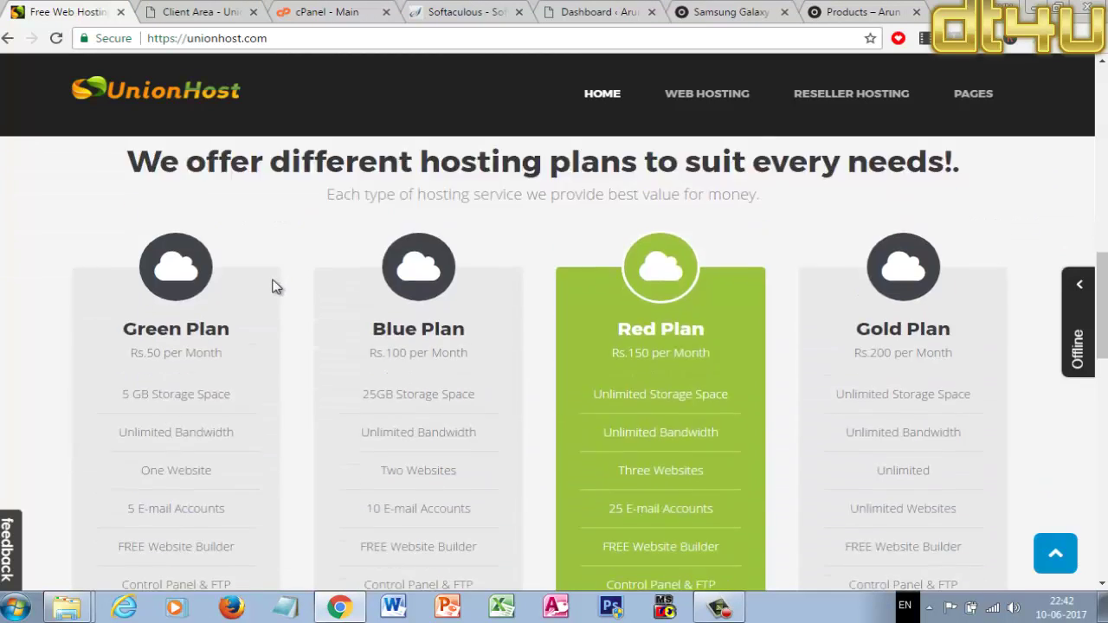
{"action": "scroll", "coordinate": [274, 285], "scroll_direction": "up", "scroll_amount": 2}
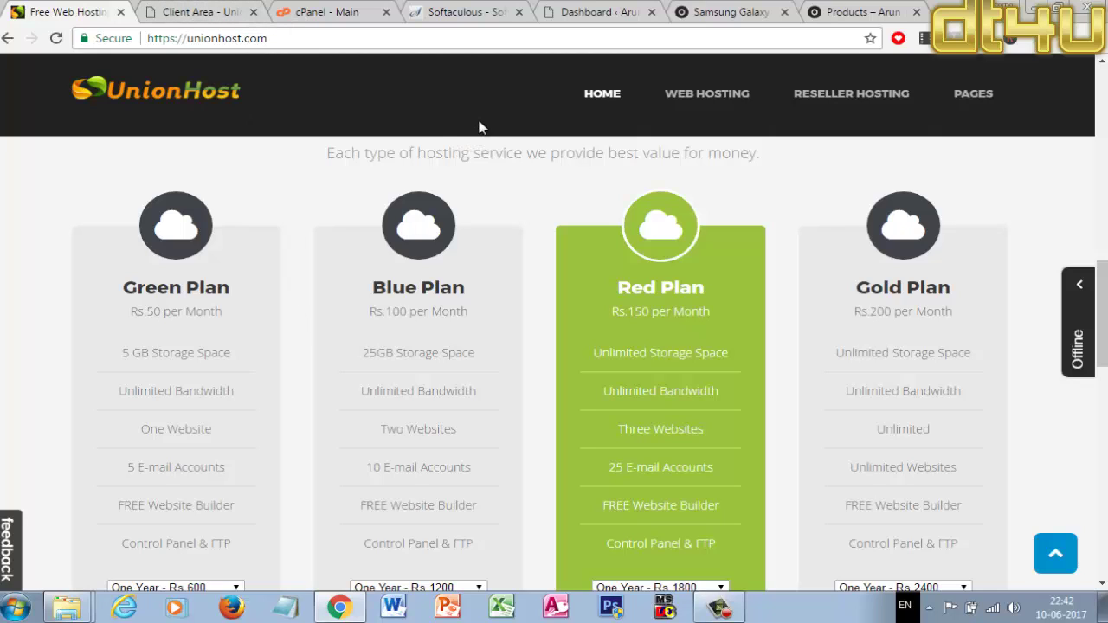
- Review the hosting product details in the UnionHost client area, including account actions, usage statistics and quick shortcuts
{"action": "left_click", "coordinate": [192, 9]}
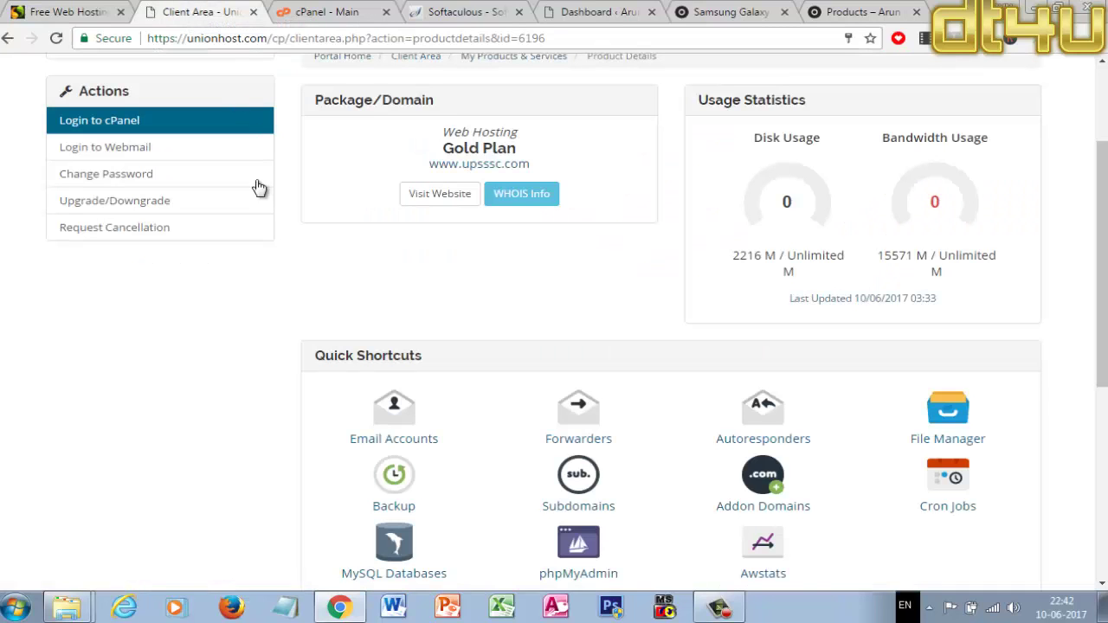
{"action": "scroll", "coordinate": [297, 217], "scroll_direction": "up", "scroll_amount": 2}
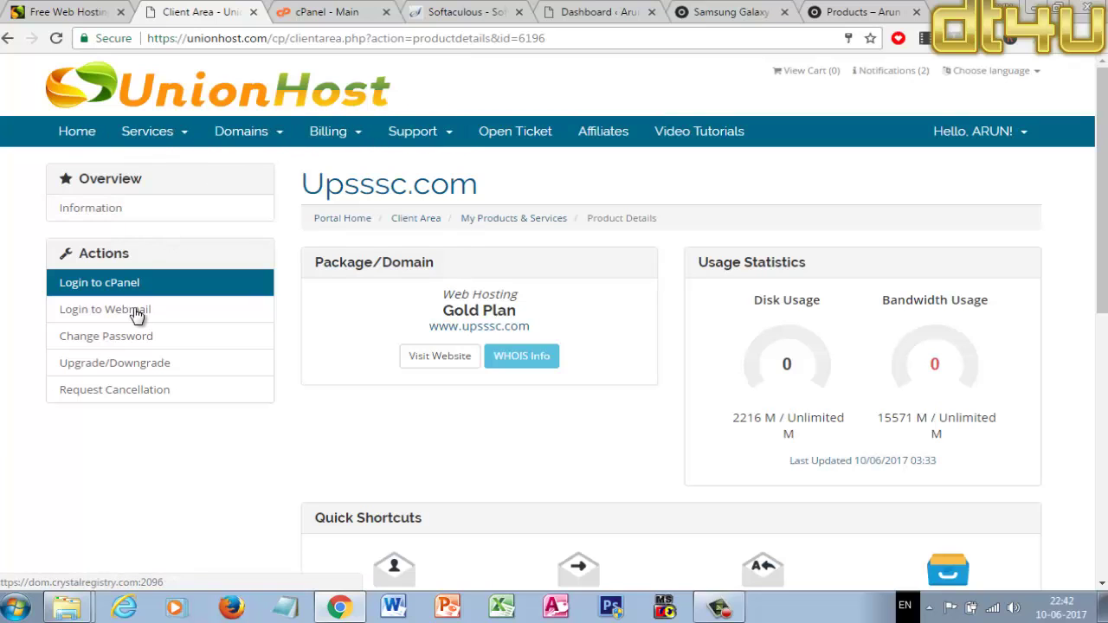
{"action": "scroll", "coordinate": [490, 286], "scroll_direction": "down", "scroll_amount": 3}
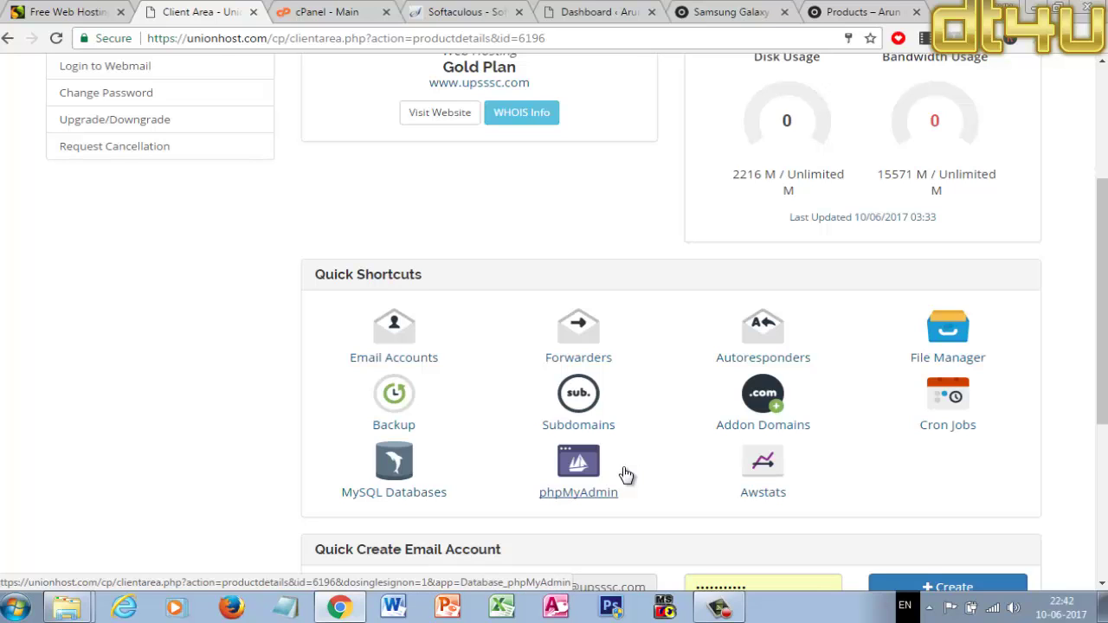
{"action": "scroll", "coordinate": [626, 475], "scroll_direction": "down", "scroll_amount": 1}
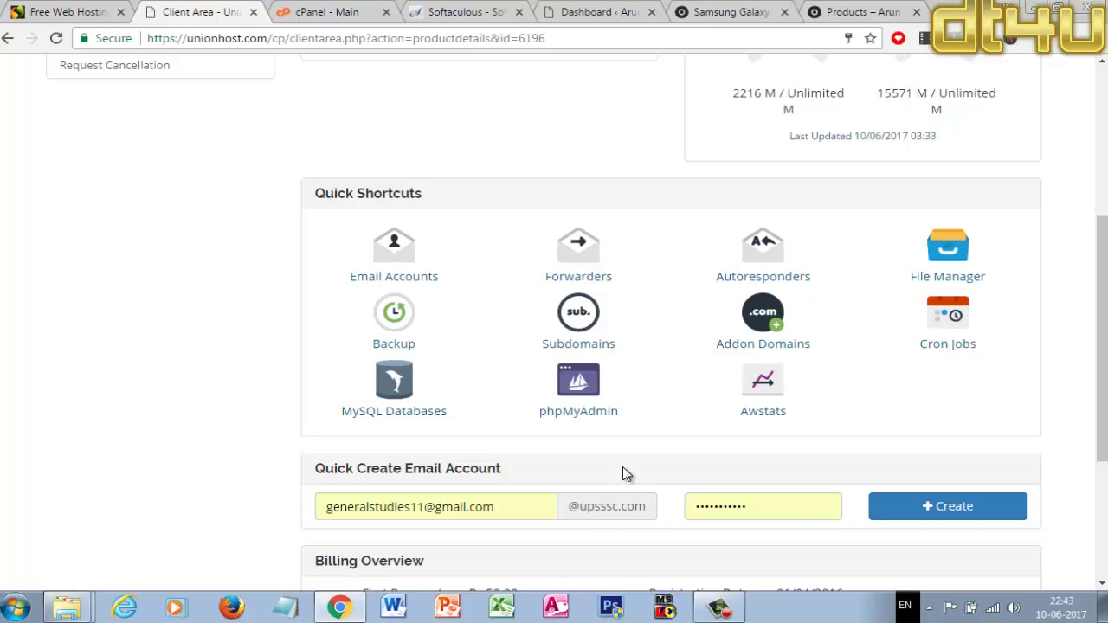
{"action": "scroll", "coordinate": [277, 92], "scroll_direction": "up", "scroll_amount": 5}
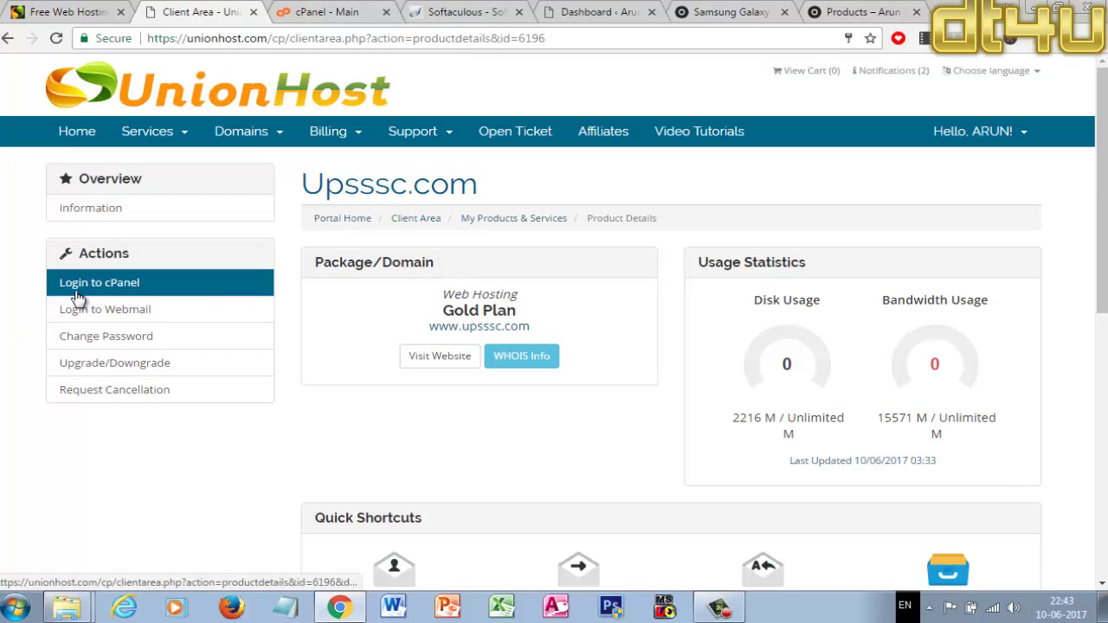
- Open cPanel for the hosting account and examine its tool sections from Files through Softaculous Apps Installer
{"action": "left_click", "coordinate": [76, 294]}
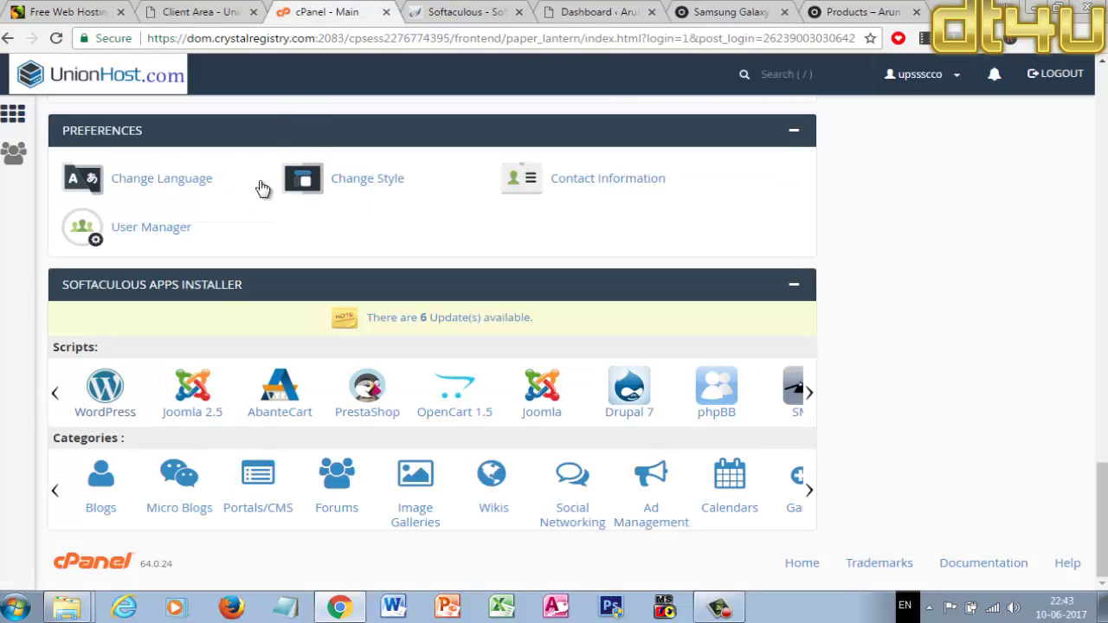
{"action": "scroll", "coordinate": [209, 318], "scroll_direction": "up", "scroll_amount": 5}
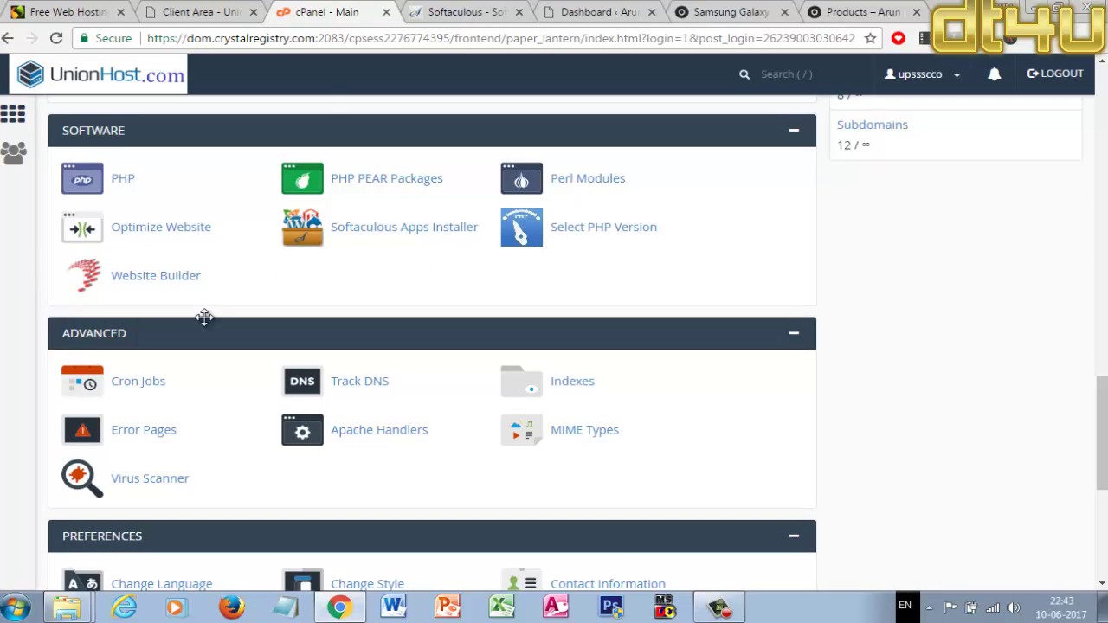
{"action": "scroll", "coordinate": [204, 317], "scroll_direction": "up", "scroll_amount": 8}
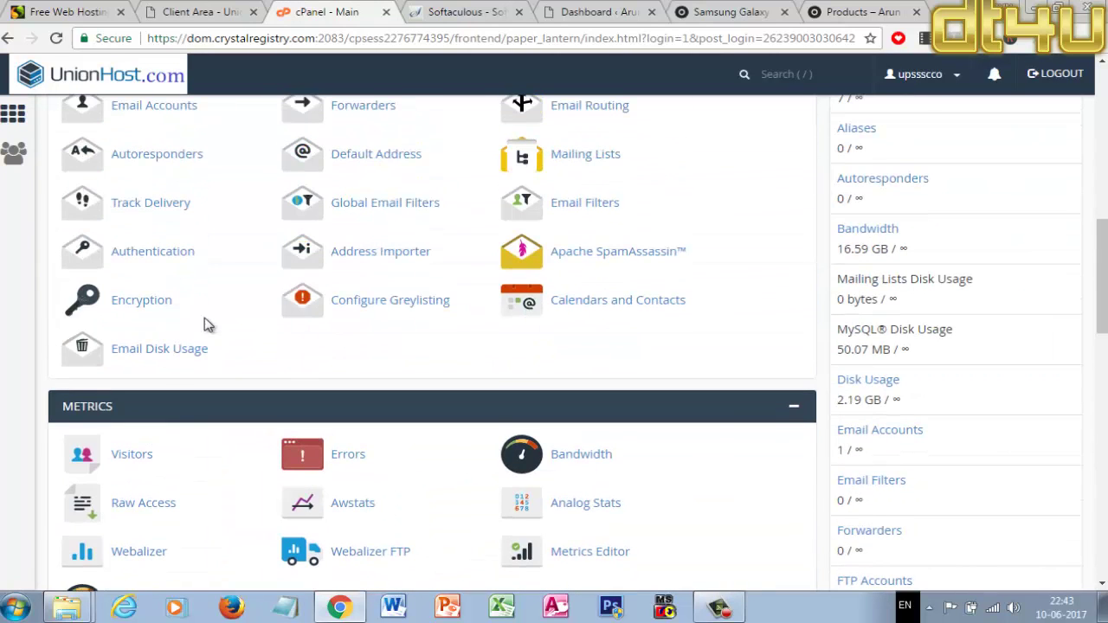
{"action": "scroll", "coordinate": [208, 325], "scroll_direction": "up", "scroll_amount": 10}
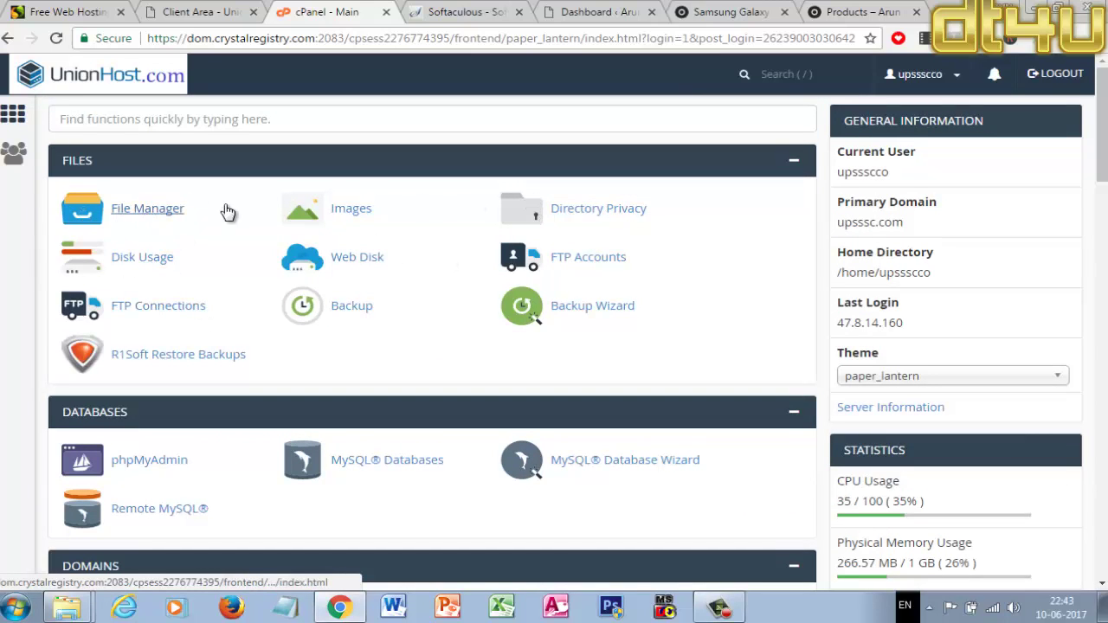
{"action": "scroll", "coordinate": [239, 277], "scroll_direction": "down", "scroll_amount": 7}
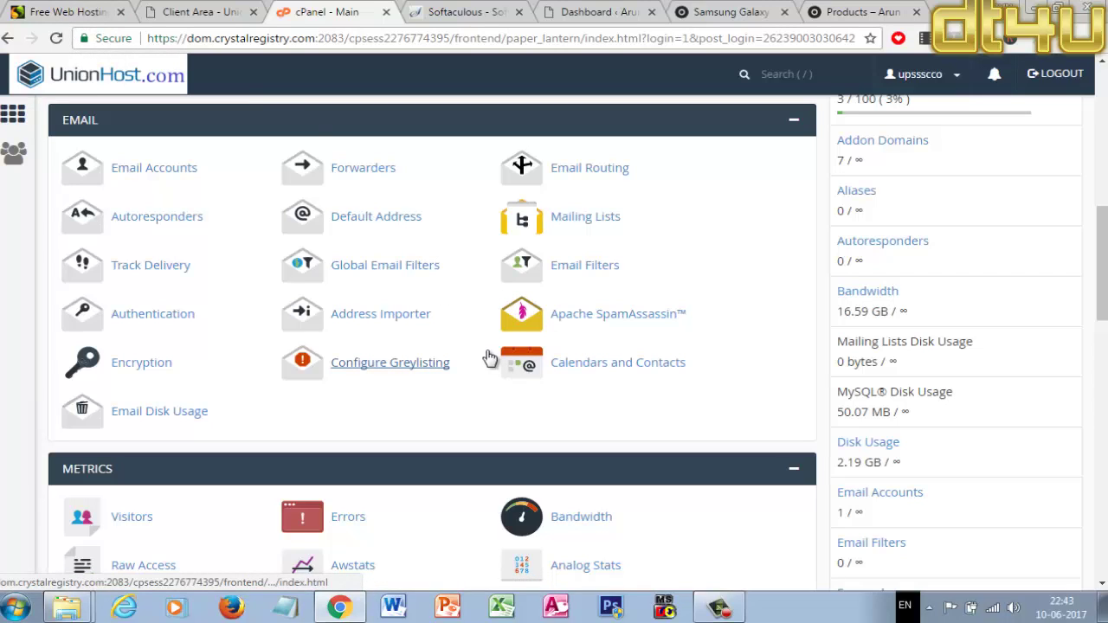
{"action": "scroll", "coordinate": [488, 359], "scroll_direction": "down", "scroll_amount": 3}
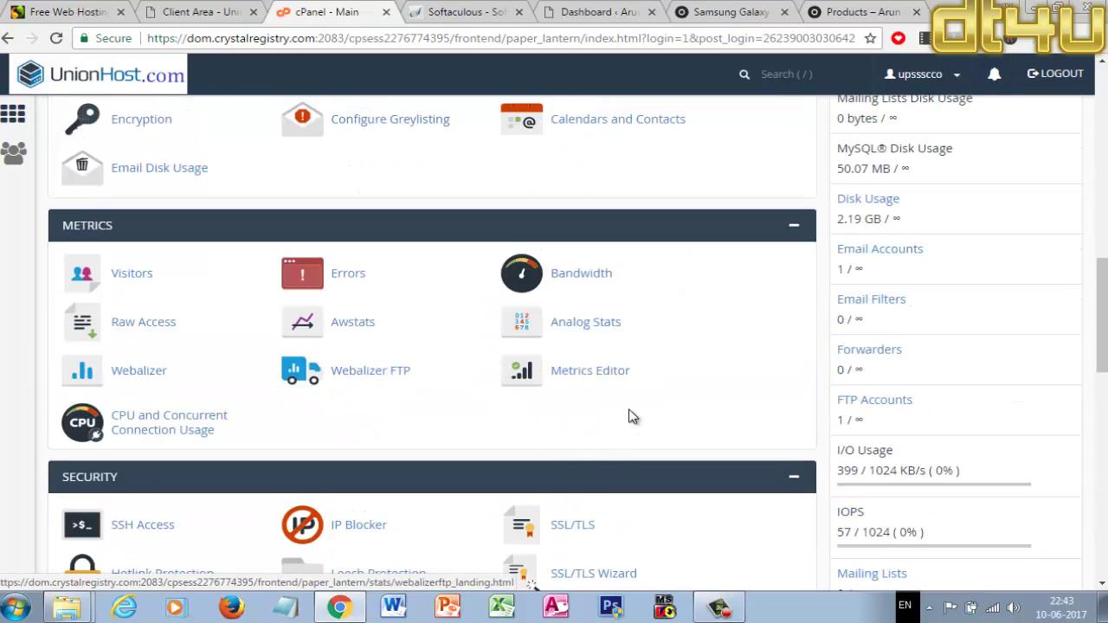
{"action": "scroll", "coordinate": [537, 451], "scroll_direction": "down", "scroll_amount": 2}
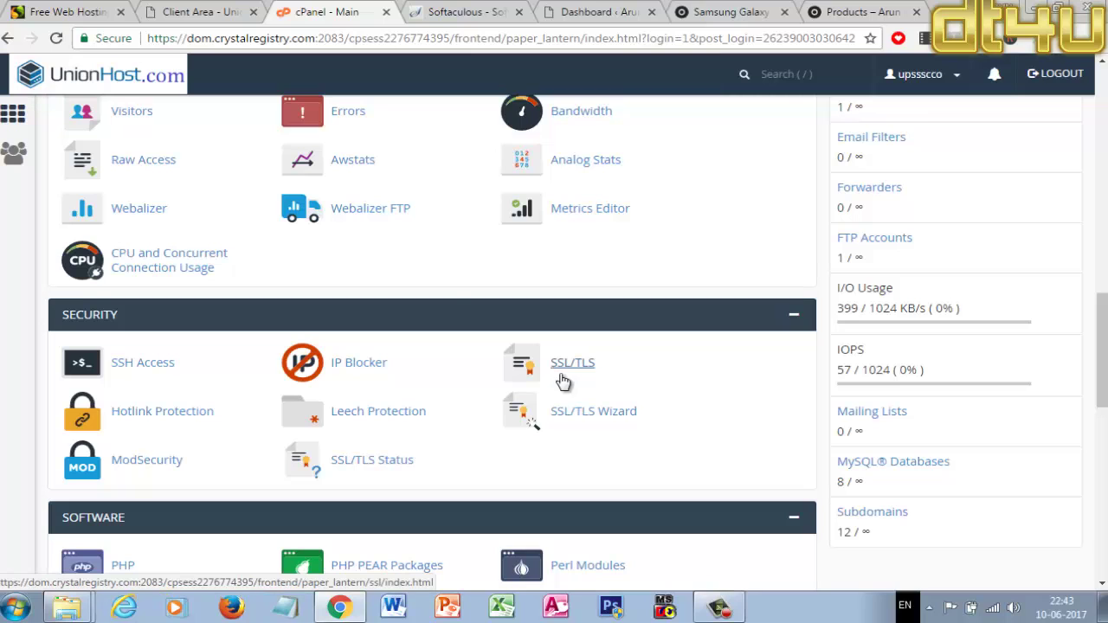
{"action": "scroll", "coordinate": [430, 424], "scroll_direction": "down", "scroll_amount": 5}
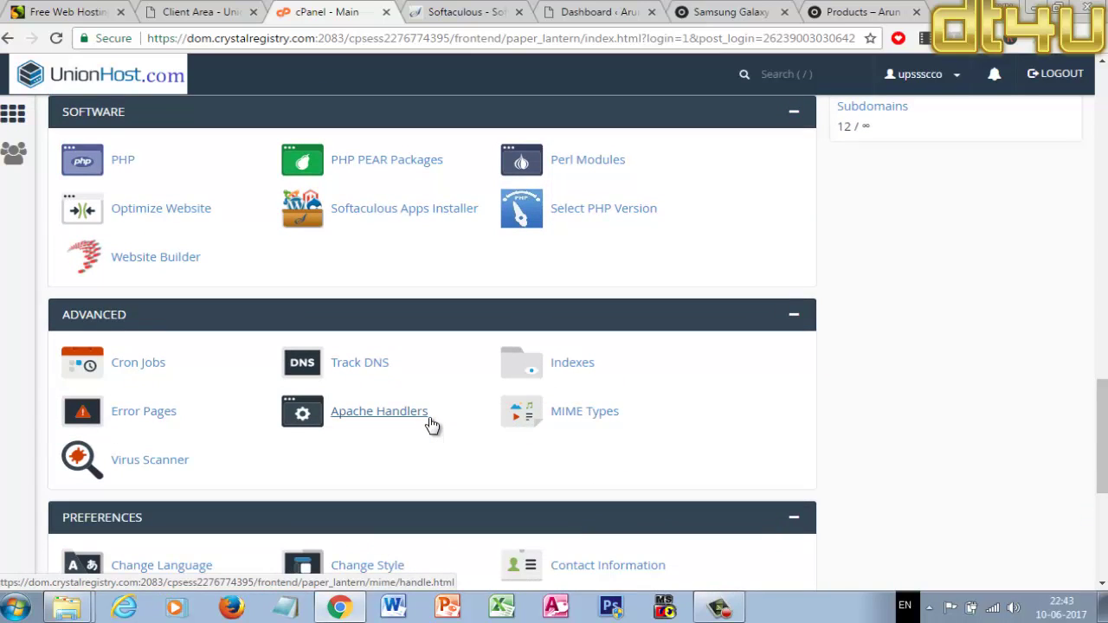
{"action": "scroll", "coordinate": [431, 424], "scroll_direction": "down", "scroll_amount": 3}
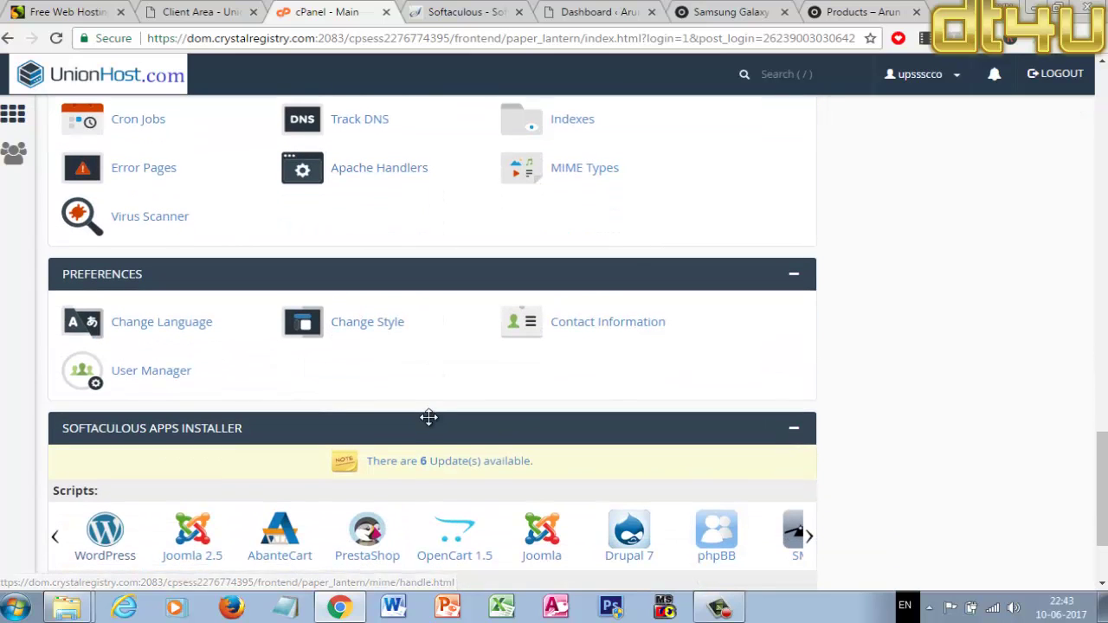
{"action": "scroll", "coordinate": [428, 417], "scroll_direction": "down", "scroll_amount": 2}
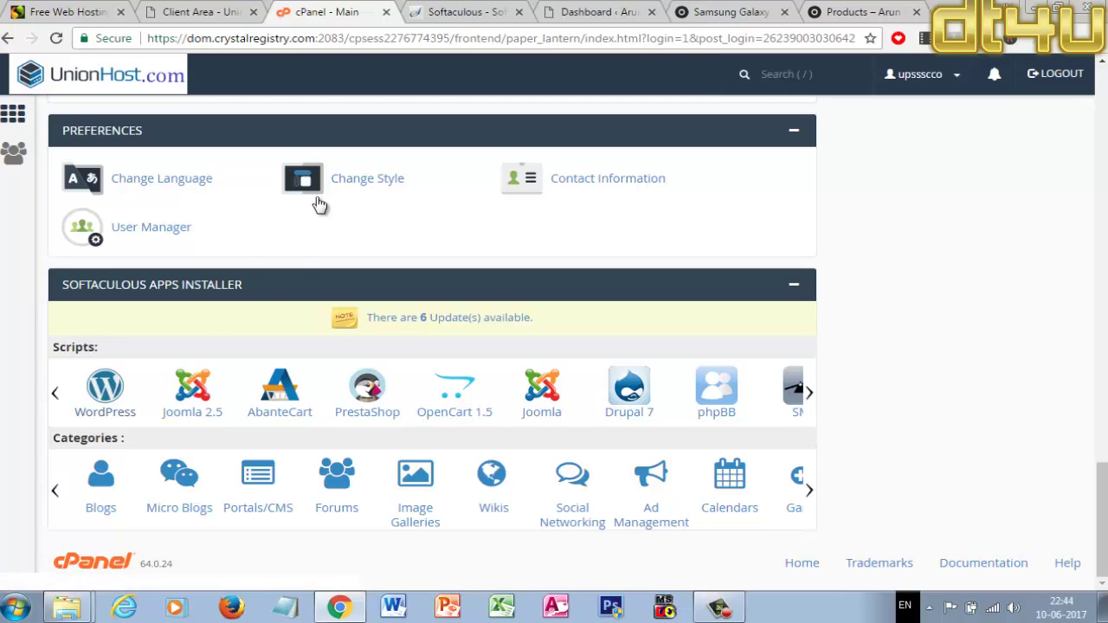
- Switch to Softaculous and open the WordPress installation form
{"action": "left_click", "coordinate": [461, 12]}
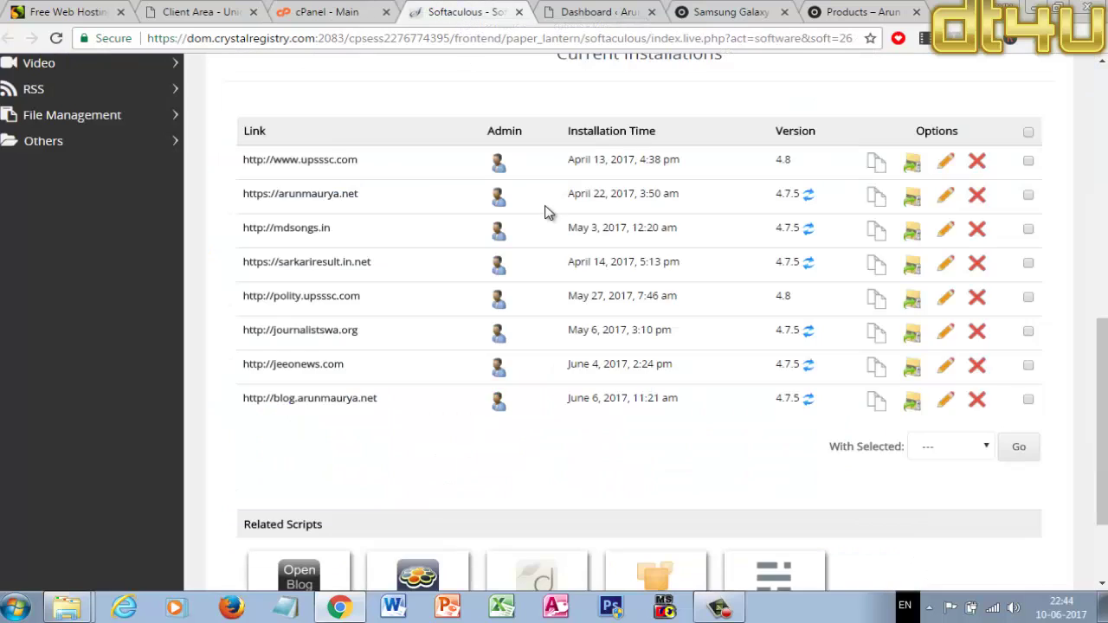
{"action": "scroll", "coordinate": [549, 213], "scroll_direction": "up", "scroll_amount": 10}
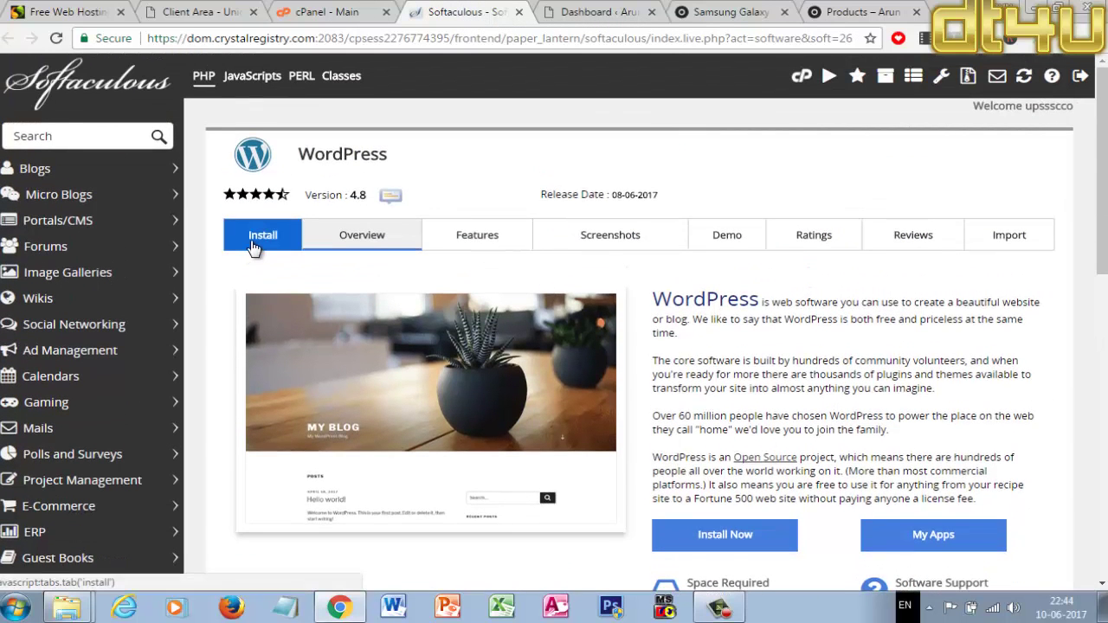
{"action": "left_click", "coordinate": [253, 245]}
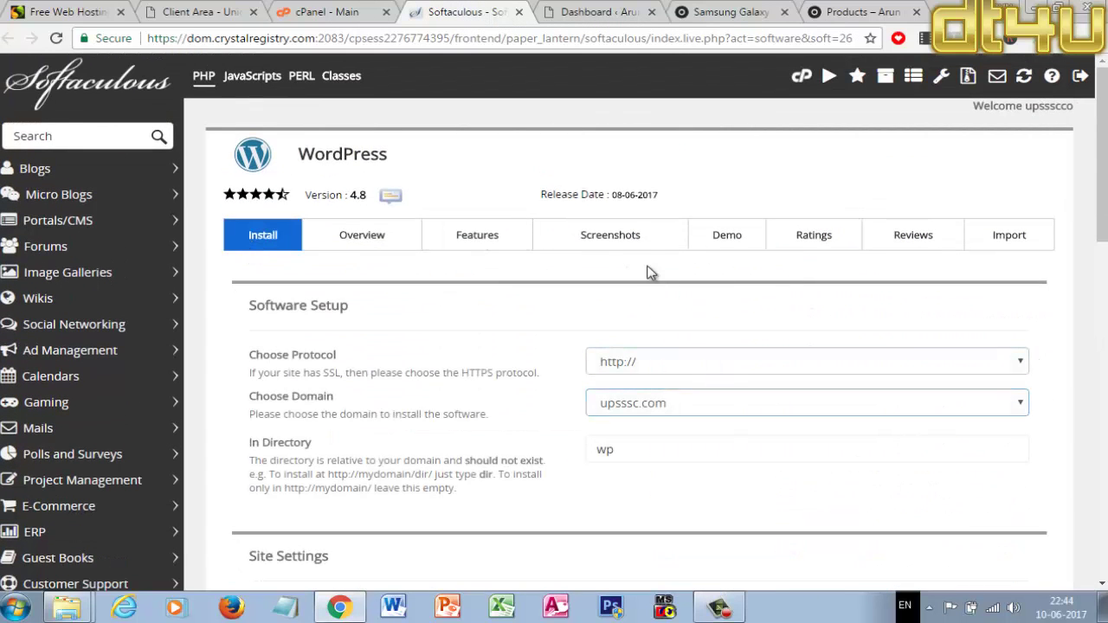
{"action": "left_click", "coordinate": [675, 361]}
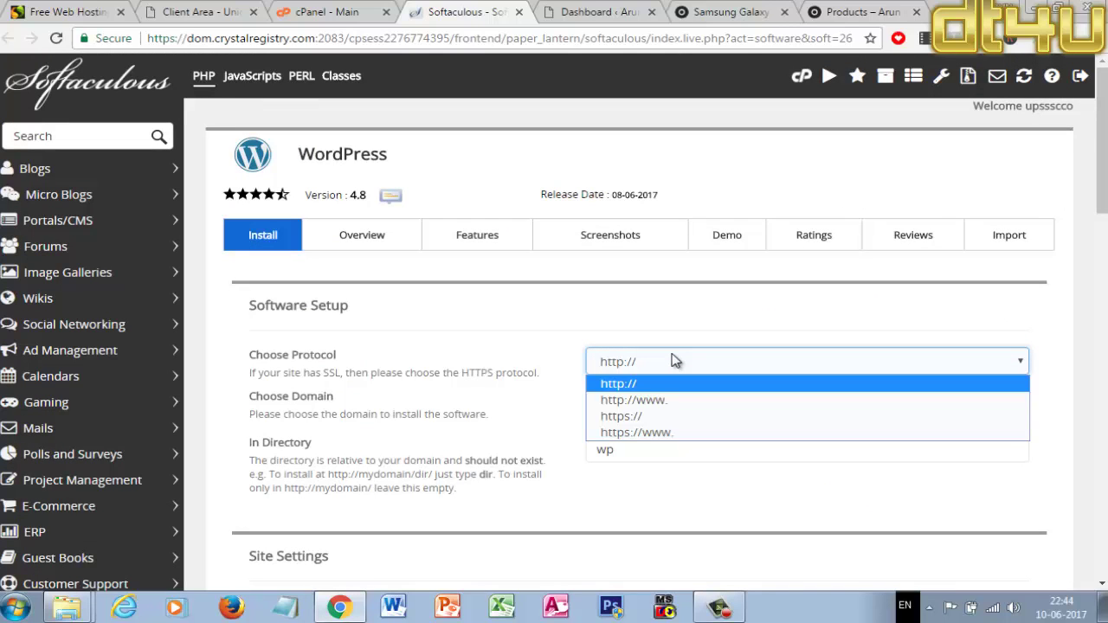
{"action": "key", "text": "Down"}
{"action": "key", "text": "Down"}
{"action": "key", "text": "Return"}
{"action": "scroll", "coordinate": [580, 318], "scroll_direction": "down", "scroll_amount": 2}
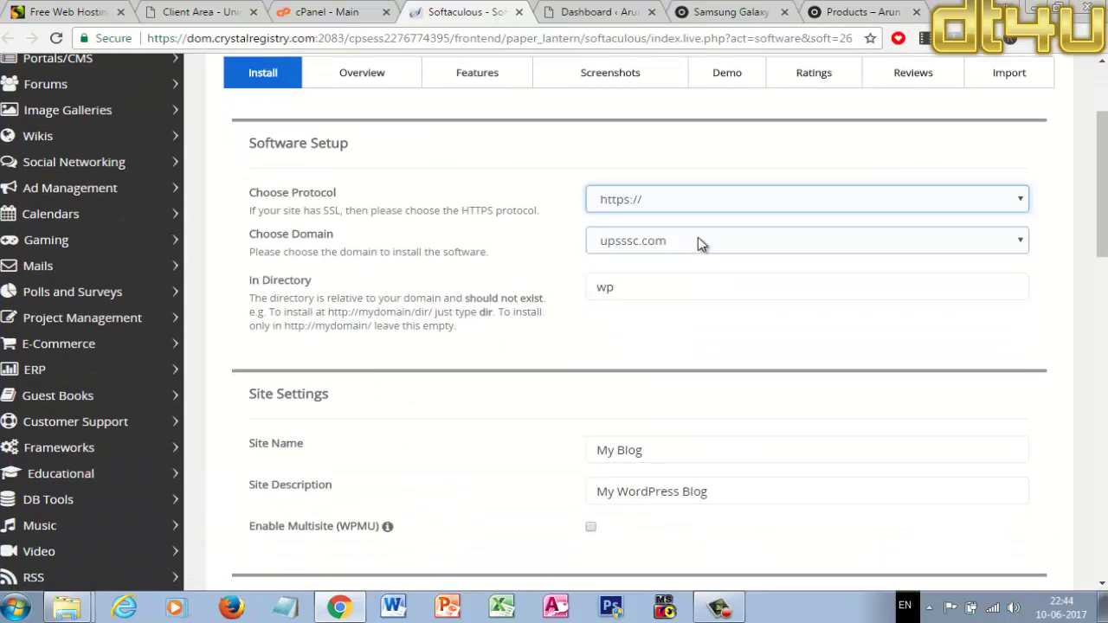
{"action": "left_click", "coordinate": [701, 243]}
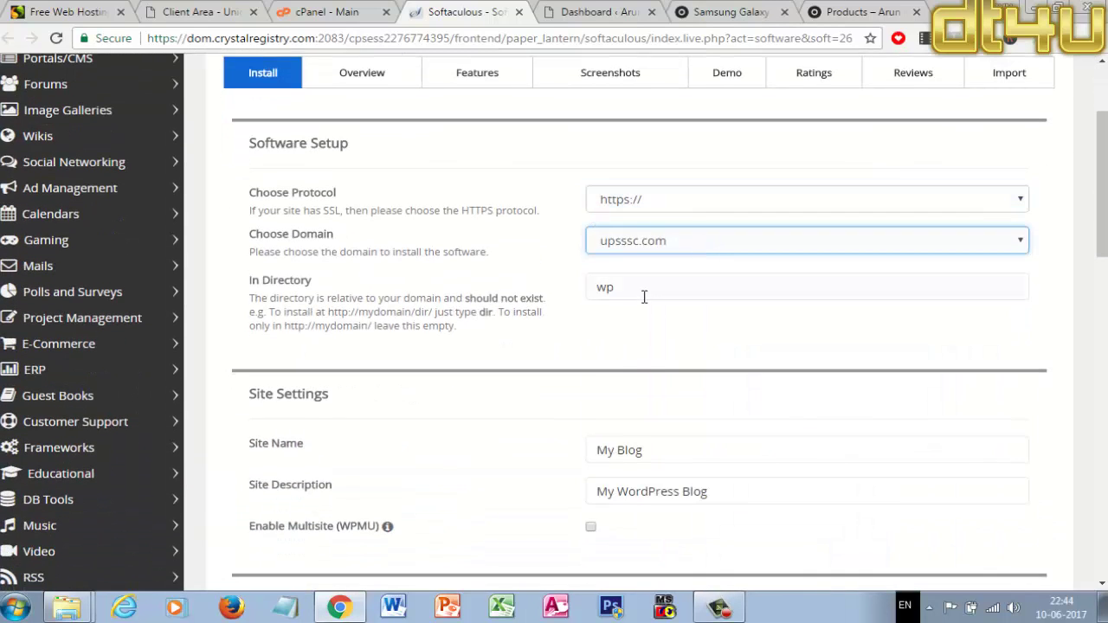
- Clear the installation directory so that WordPress installs directly at the root of upsssc.com
{"action": "left_click_drag", "start_coordinate": [644, 297], "coordinate": [583, 306]}
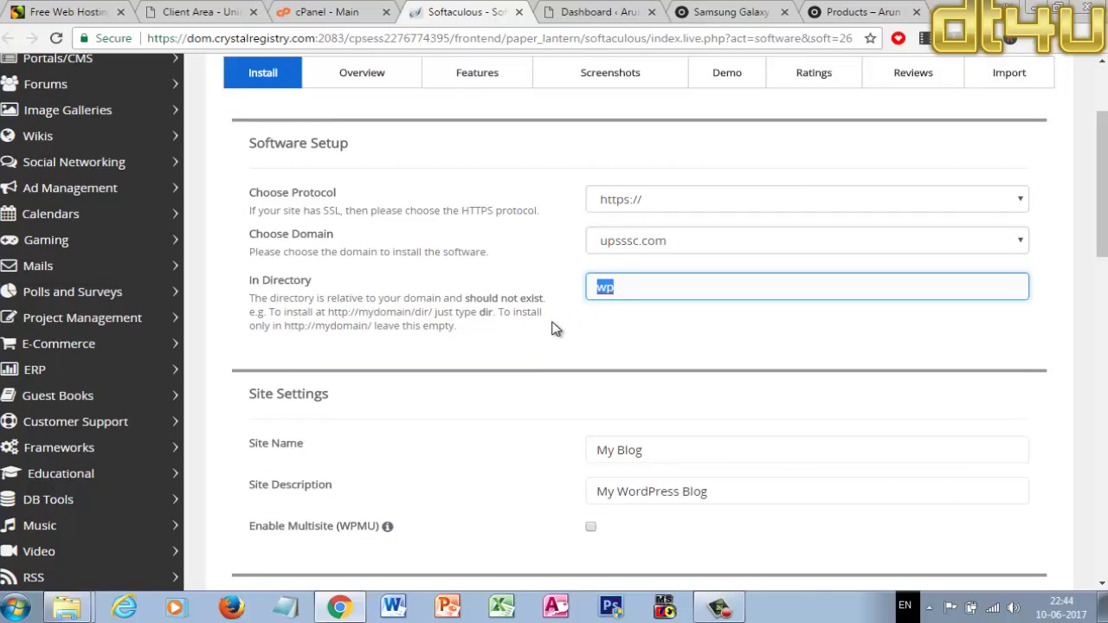
{"action": "key", "text": "BackSpace"}
{"action": "left_click", "coordinate": [554, 329]}
- Review the rest of the WordPress installation form, from site settings and admin account through theme selection to the install section
{"action": "scroll", "coordinate": [554, 327], "scroll_direction": "down", "scroll_amount": 7}
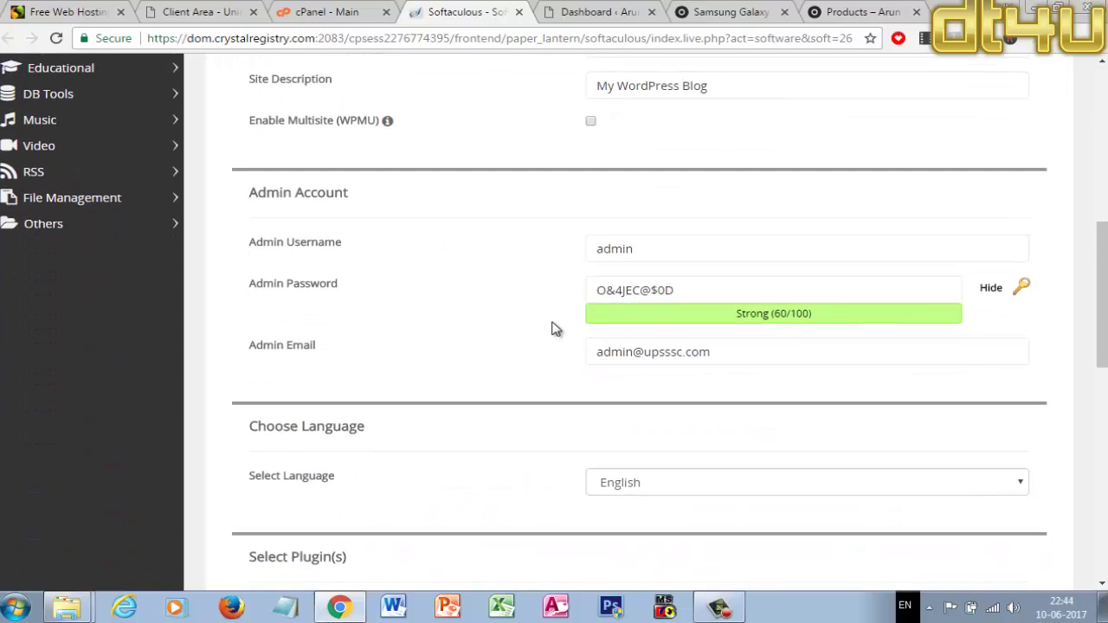
{"action": "scroll", "coordinate": [589, 366], "scroll_direction": "down", "scroll_amount": 5}
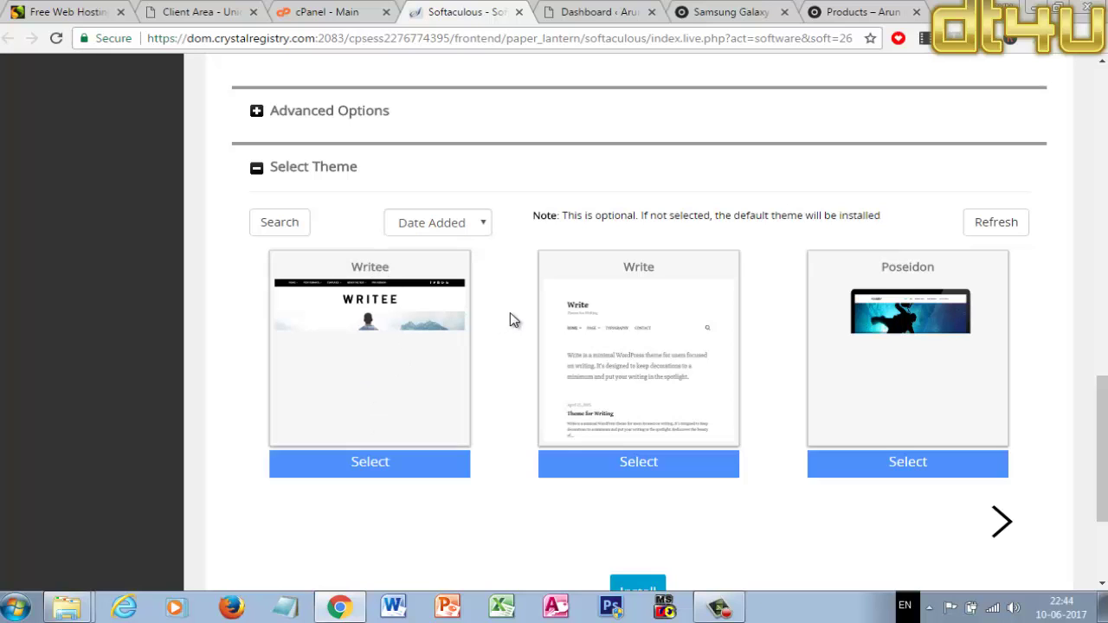
{"action": "scroll", "coordinate": [588, 372], "scroll_direction": "down", "scroll_amount": 3}
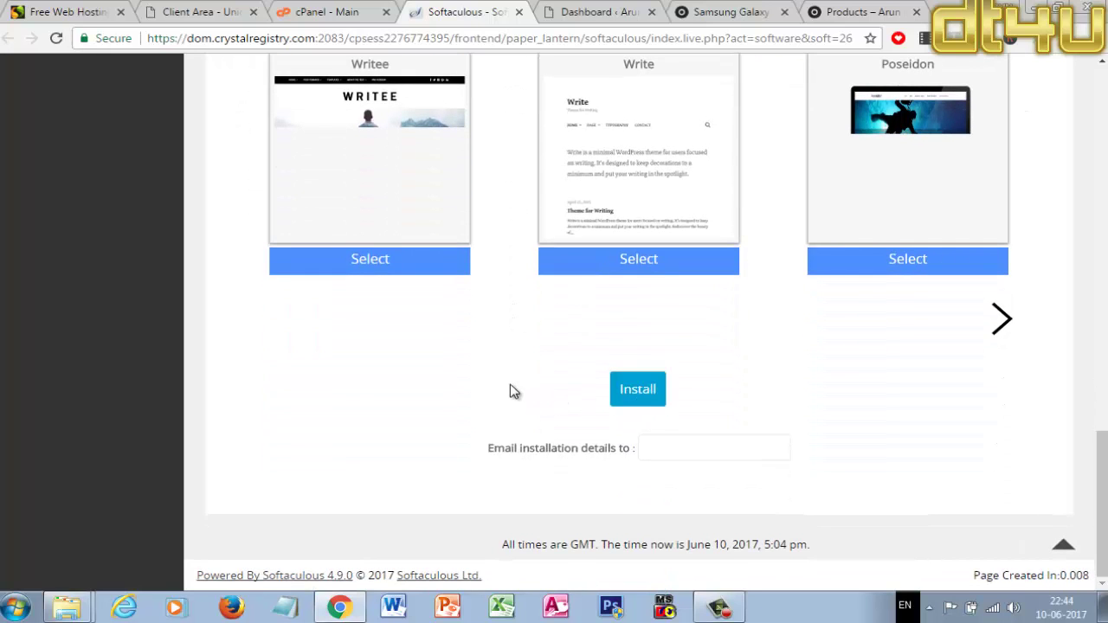
{"action": "scroll", "coordinate": [511, 388], "scroll_direction": "up", "scroll_amount": 15}
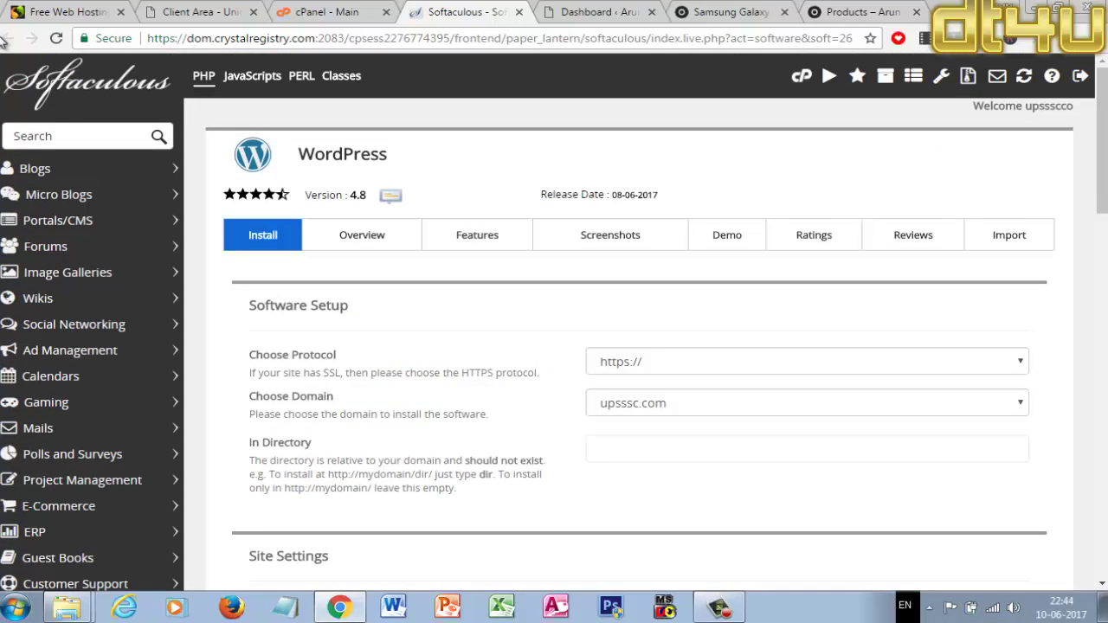
{"action": "scroll", "coordinate": [643, 279], "scroll_direction": "down", "scroll_amount": 7}
{"action": "scroll", "coordinate": [657, 389], "scroll_direction": "down", "scroll_amount": 10}
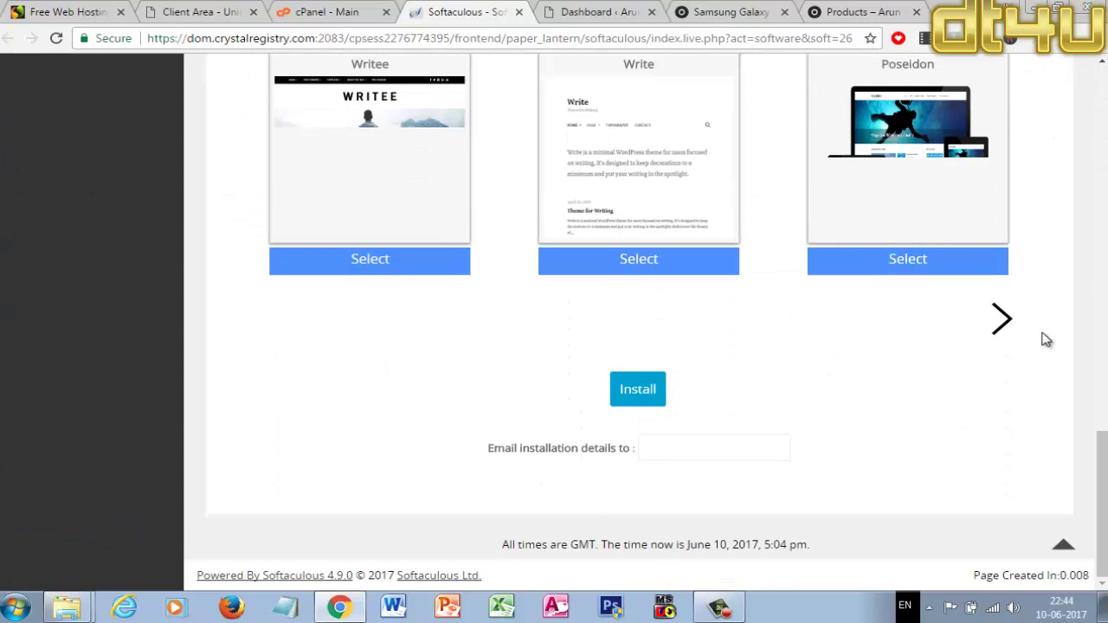
{"action": "scroll", "coordinate": [435, 186], "scroll_direction": "up", "scroll_amount": 17}
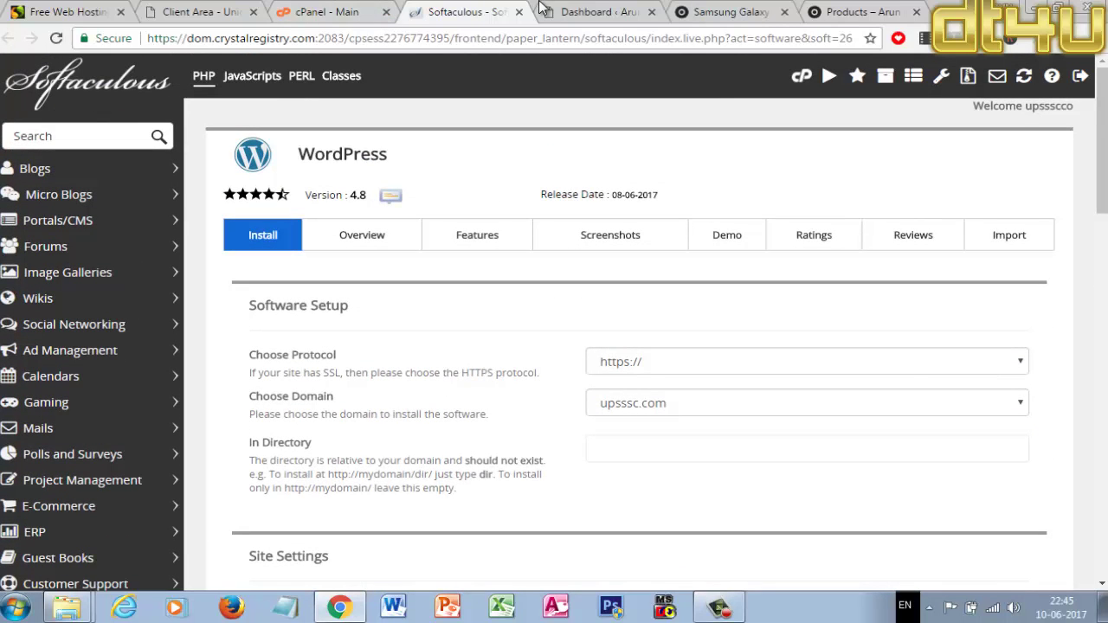
- Return to cPanel, open WordPress in Softaculous and examine the list of current installations
{"action": "left_click", "coordinate": [379, 11]}
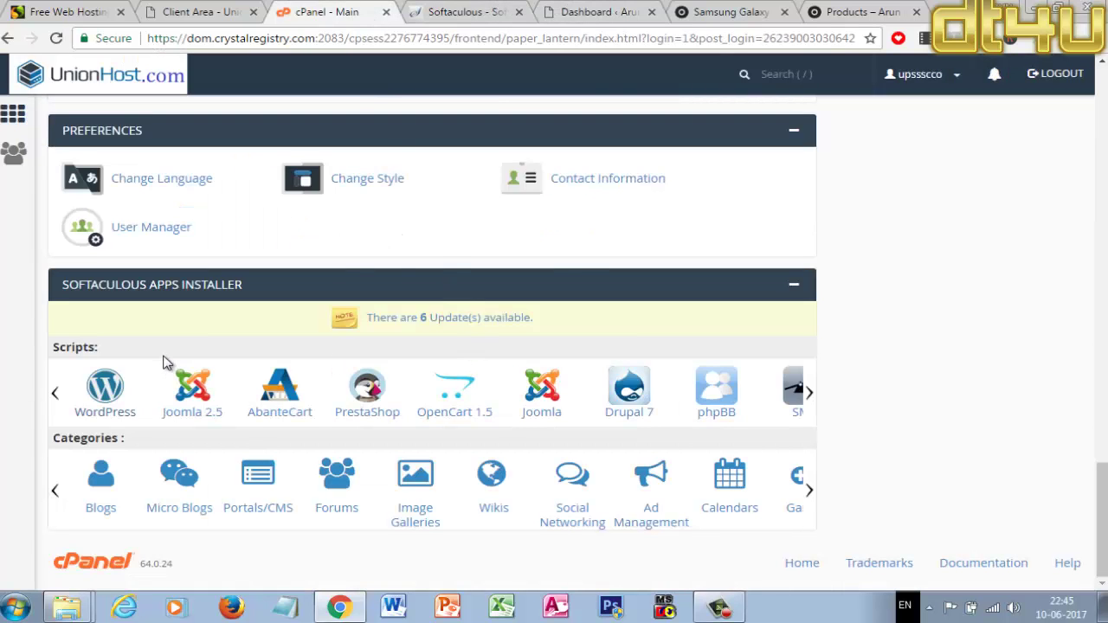
{"action": "left_click", "coordinate": [105, 384]}
{"action": "scroll", "coordinate": [473, 222], "scroll_direction": "down", "scroll_amount": 10}
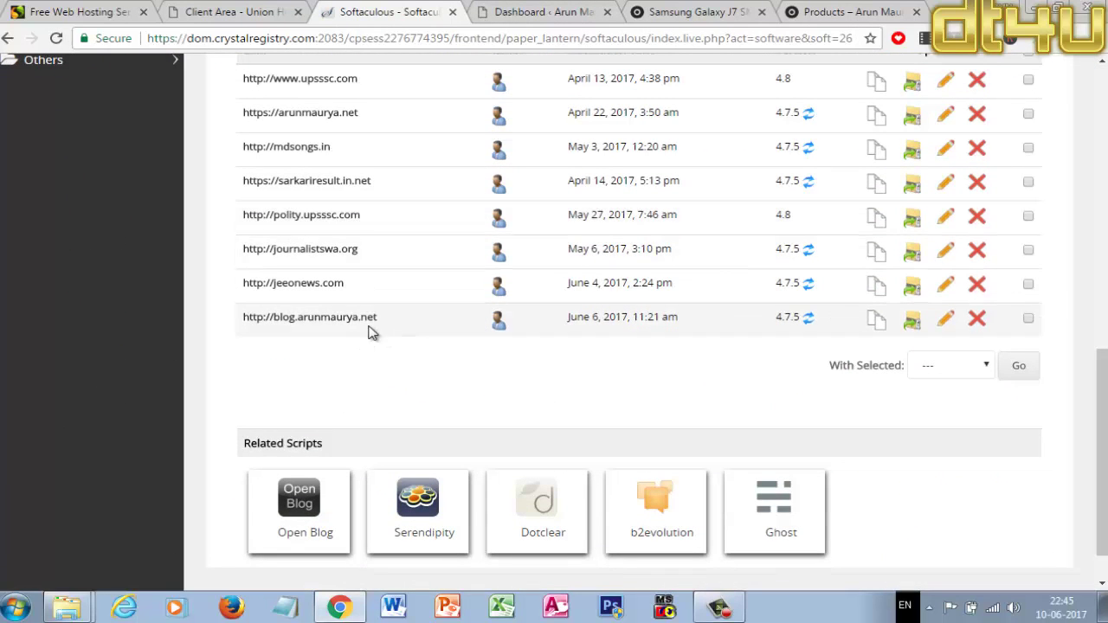
{"action": "scroll", "coordinate": [394, 273], "scroll_direction": "up", "scroll_amount": 1}
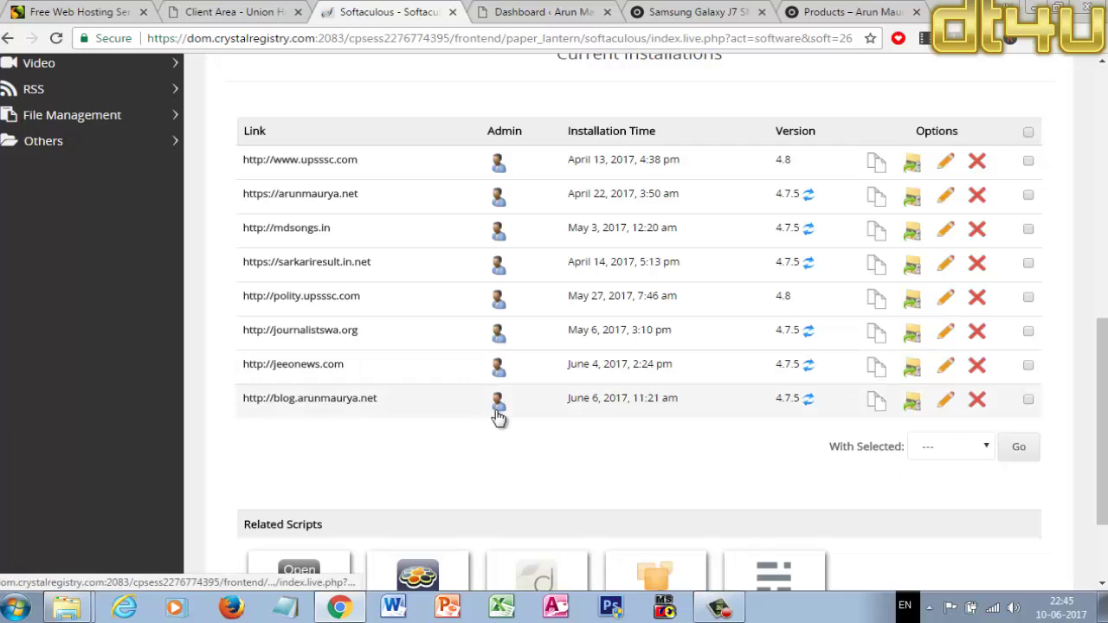
{"action": "left_click", "coordinate": [512, 10]}
{"action": "left_click", "coordinate": [429, 11]}
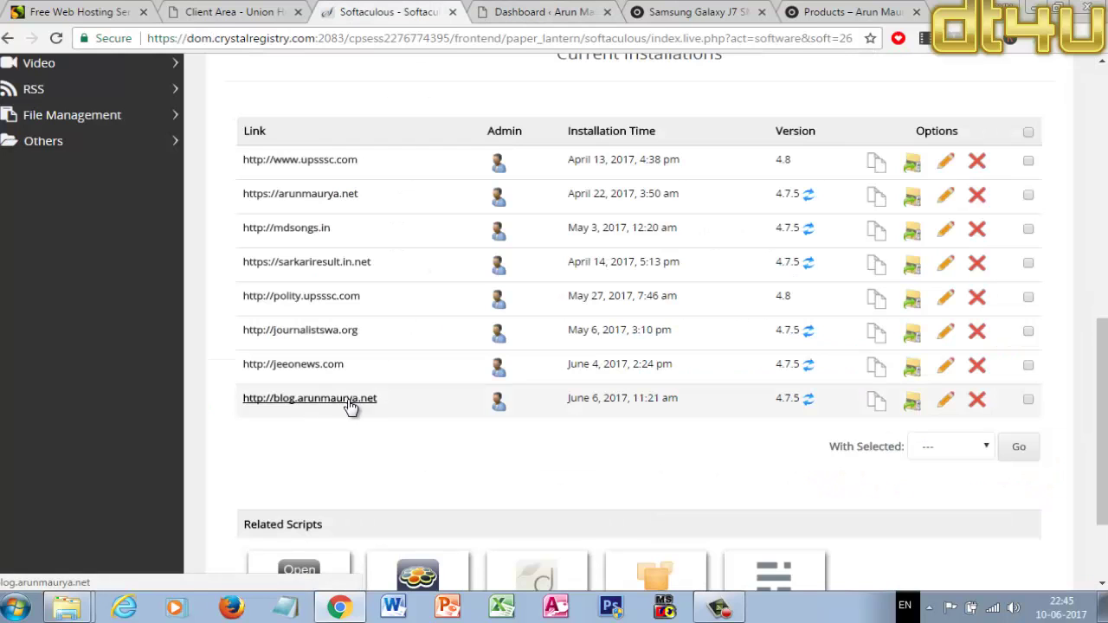
- Switch to the blog's WordPress dashboard and examine its overview widgets and administration sections, including Tools, Products and MailPoet
{"action": "left_click", "coordinate": [510, 9]}
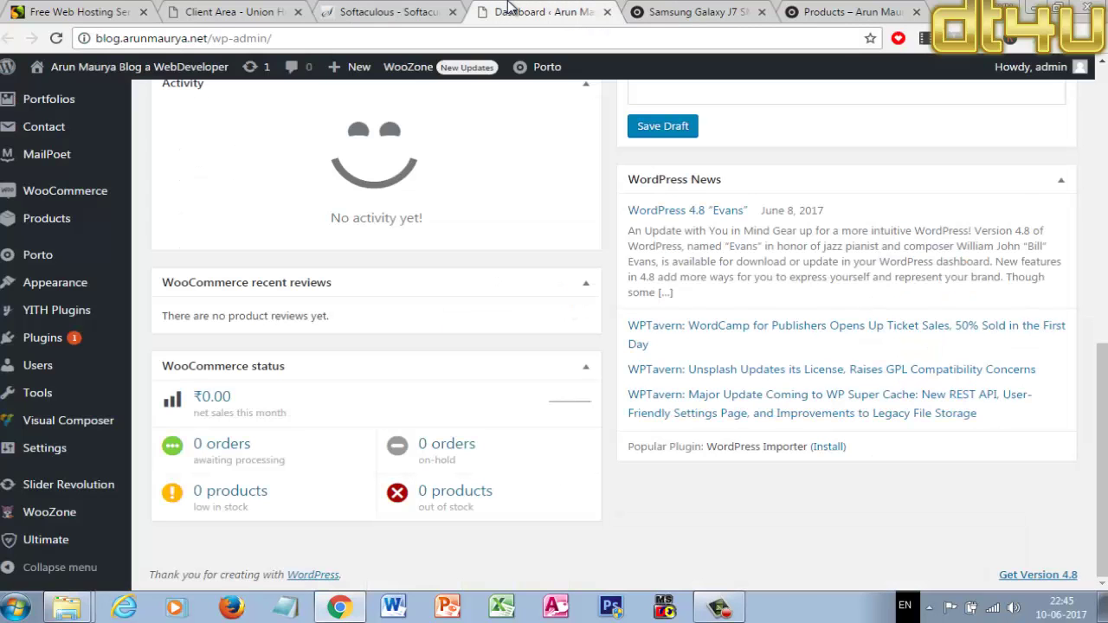
{"action": "scroll", "coordinate": [180, 121], "scroll_direction": "up", "scroll_amount": 2}
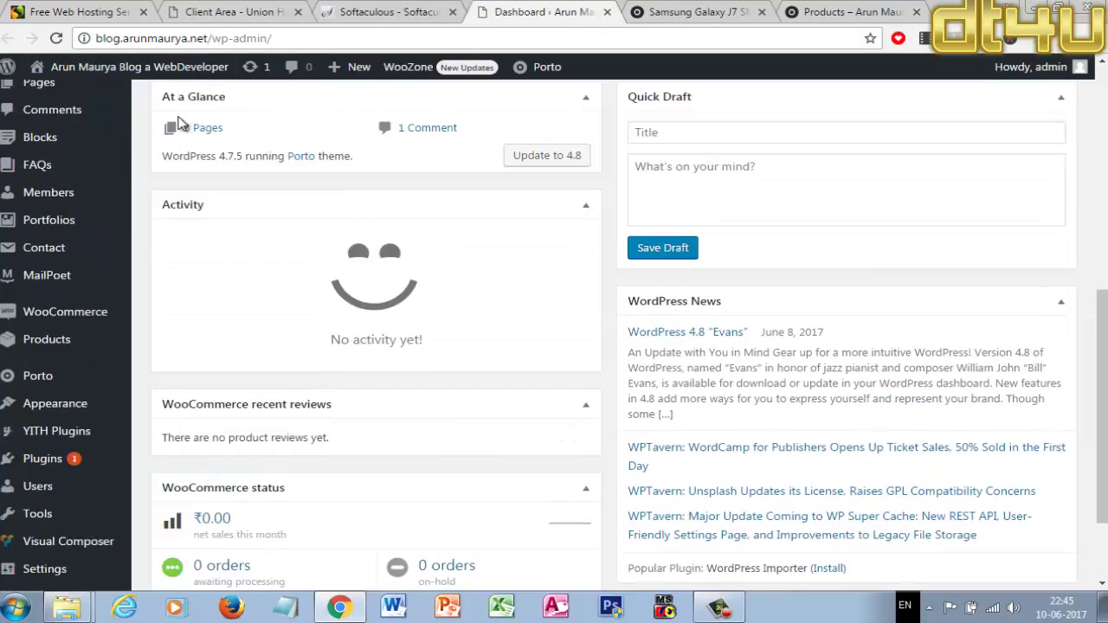
{"action": "scroll", "coordinate": [179, 121], "scroll_direction": "up", "scroll_amount": 3}
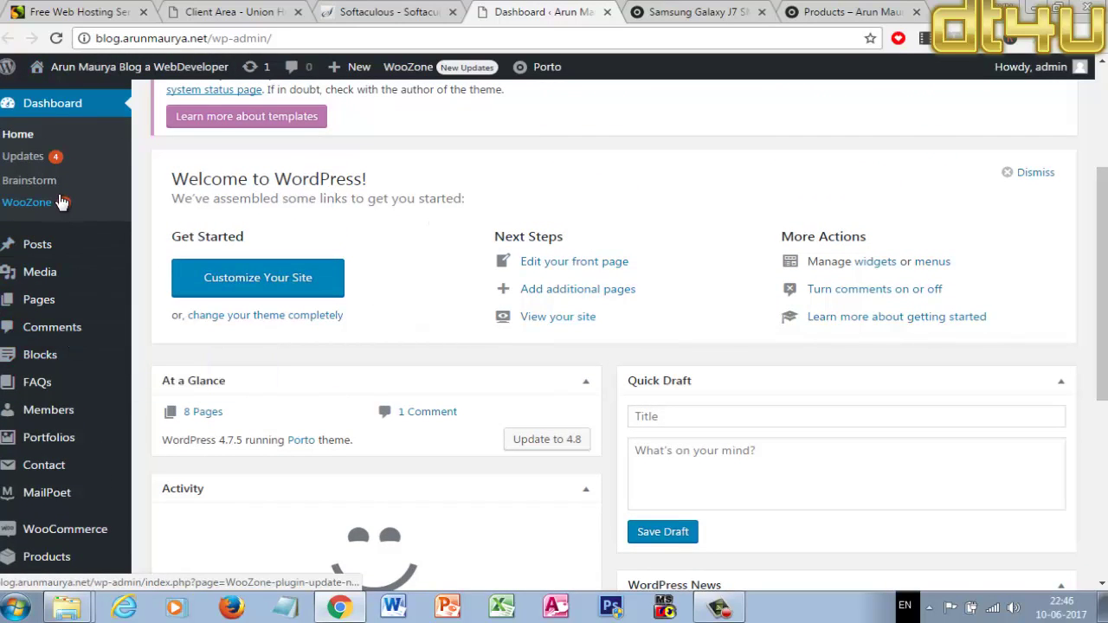
{"action": "scroll", "coordinate": [62, 208], "scroll_direction": "down", "scroll_amount": 3}
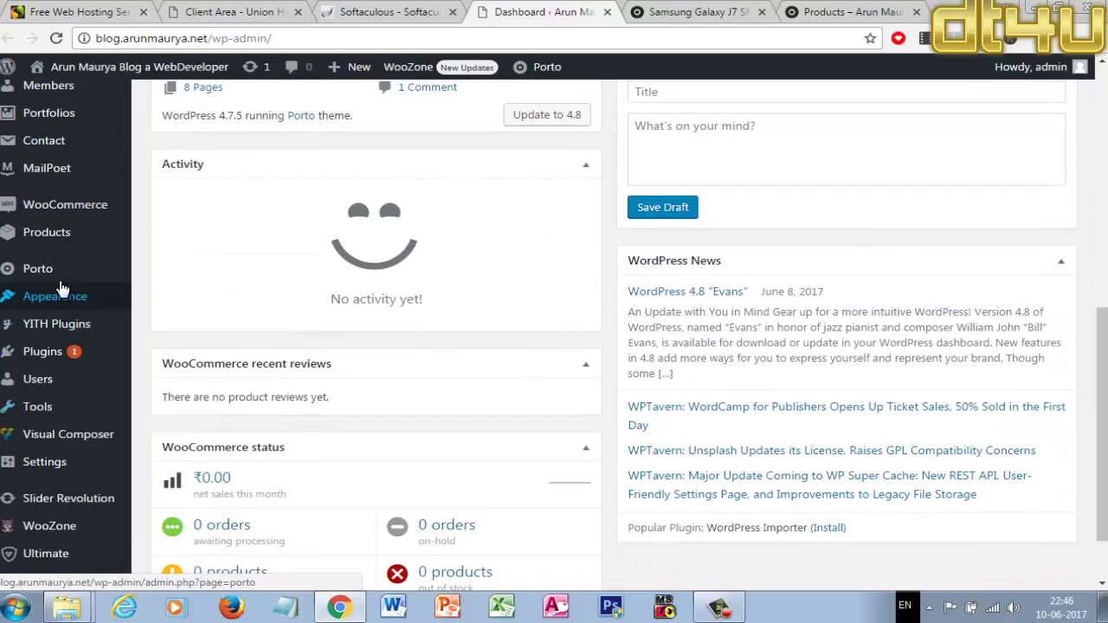
{"action": "scroll", "coordinate": [154, 212], "scroll_direction": "up", "scroll_amount": 5}
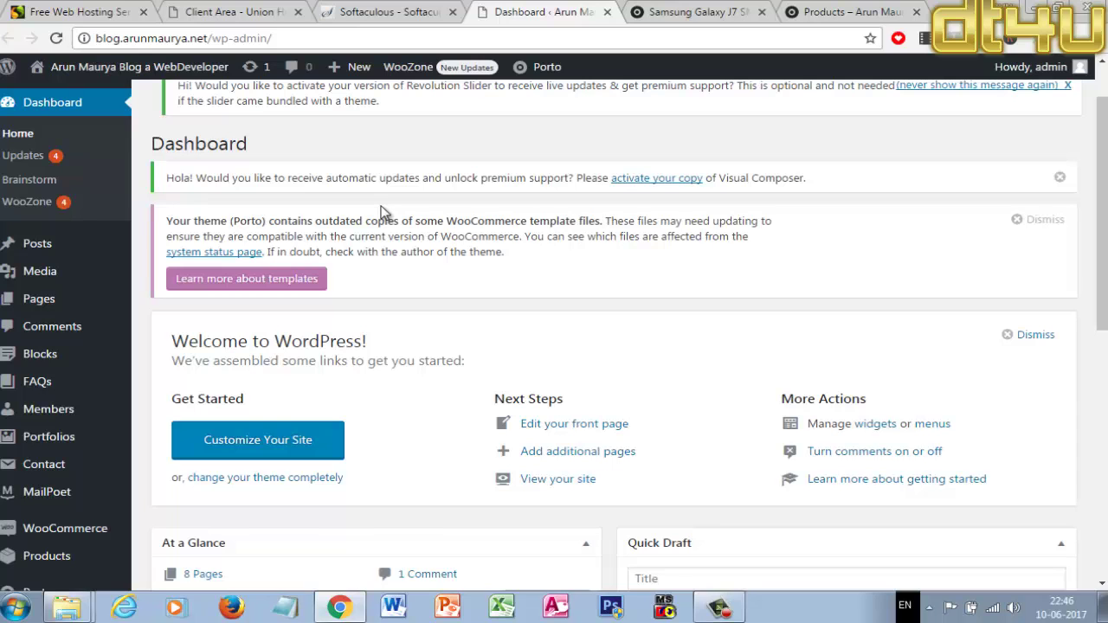
{"action": "scroll", "coordinate": [52, 420], "scroll_direction": "down", "scroll_amount": 3}
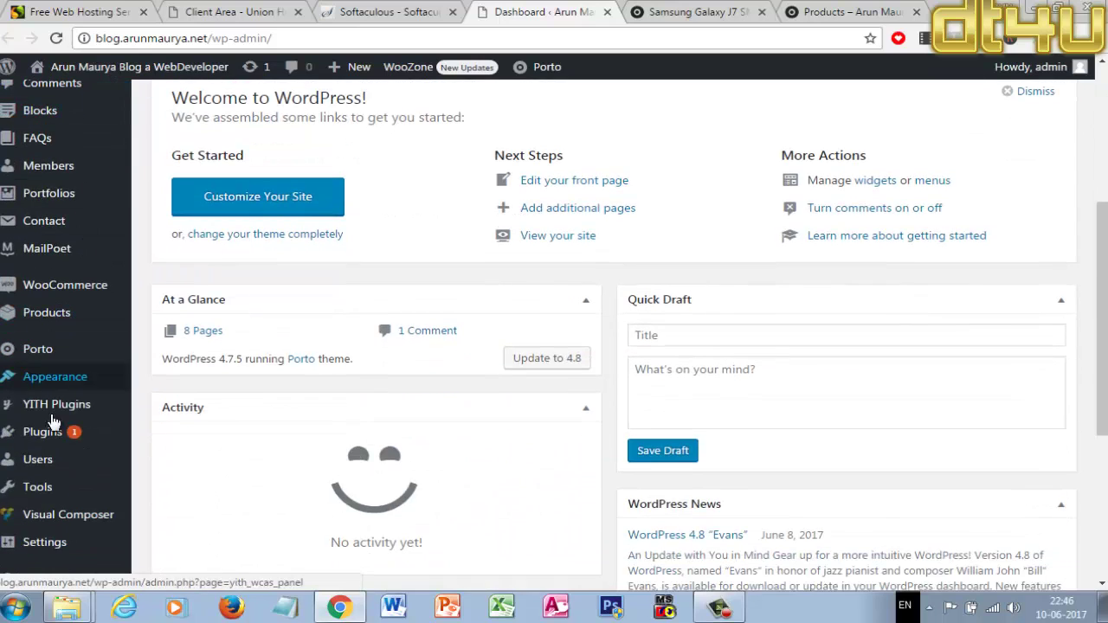
{"action": "mouse_move", "coordinate": [70, 496]}
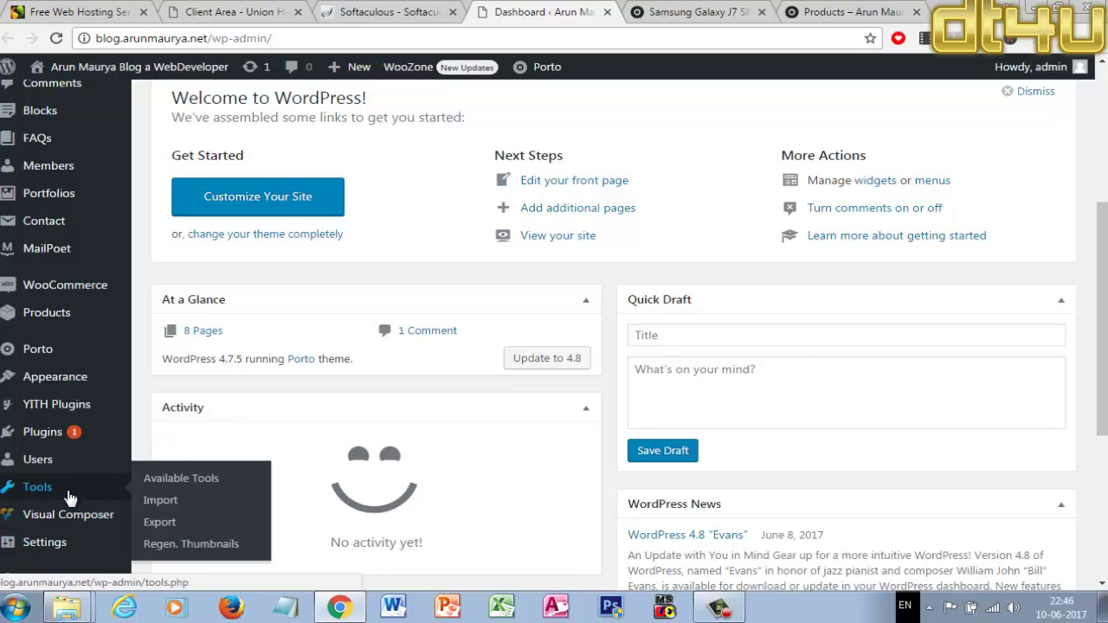
{"action": "mouse_move", "coordinate": [79, 522]}
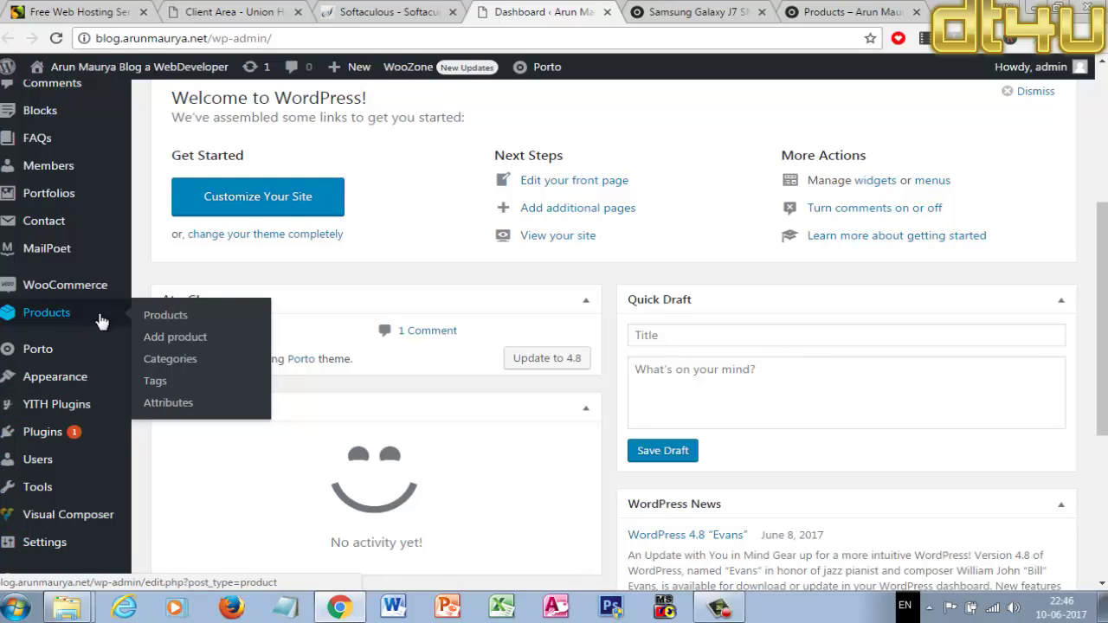
{"action": "scroll", "coordinate": [75, 245], "scroll_direction": "up", "scroll_amount": 3}
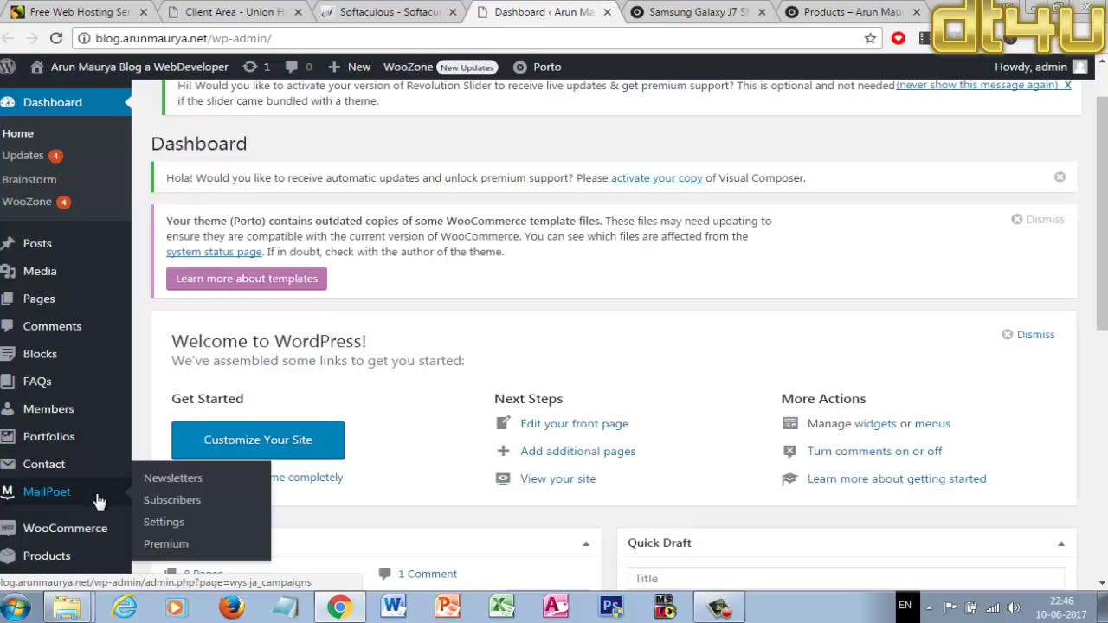
{"action": "scroll", "coordinate": [99, 503], "scroll_direction": "down", "scroll_amount": 2}
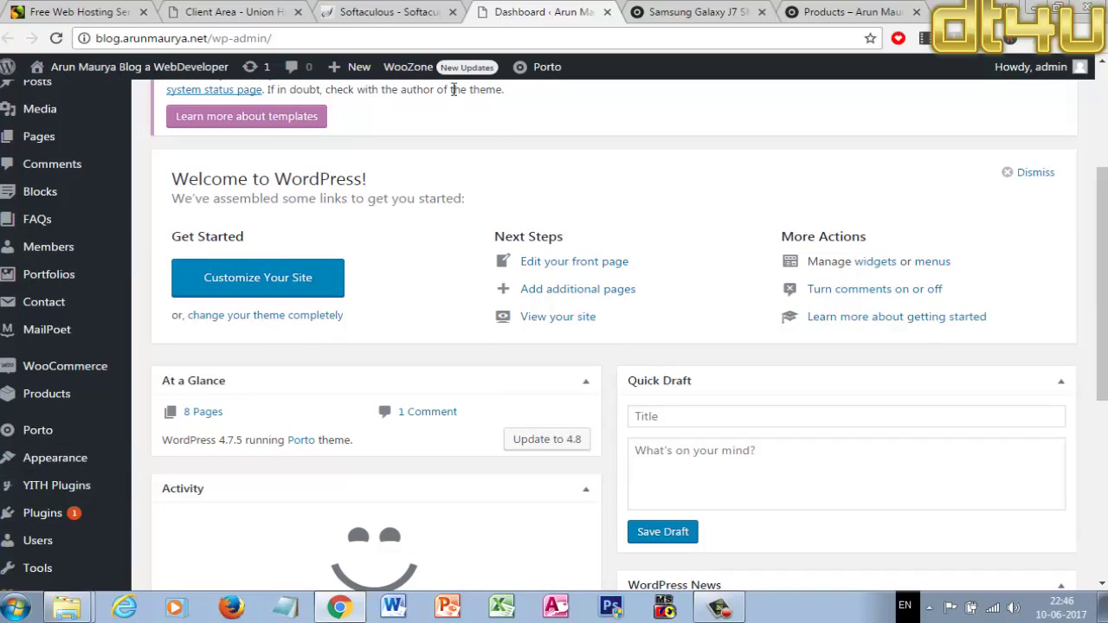
- View the Samsung Galaxy J7 product page and browse the phone listings on the blog's Shop page
{"action": "left_click", "coordinate": [663, 10]}
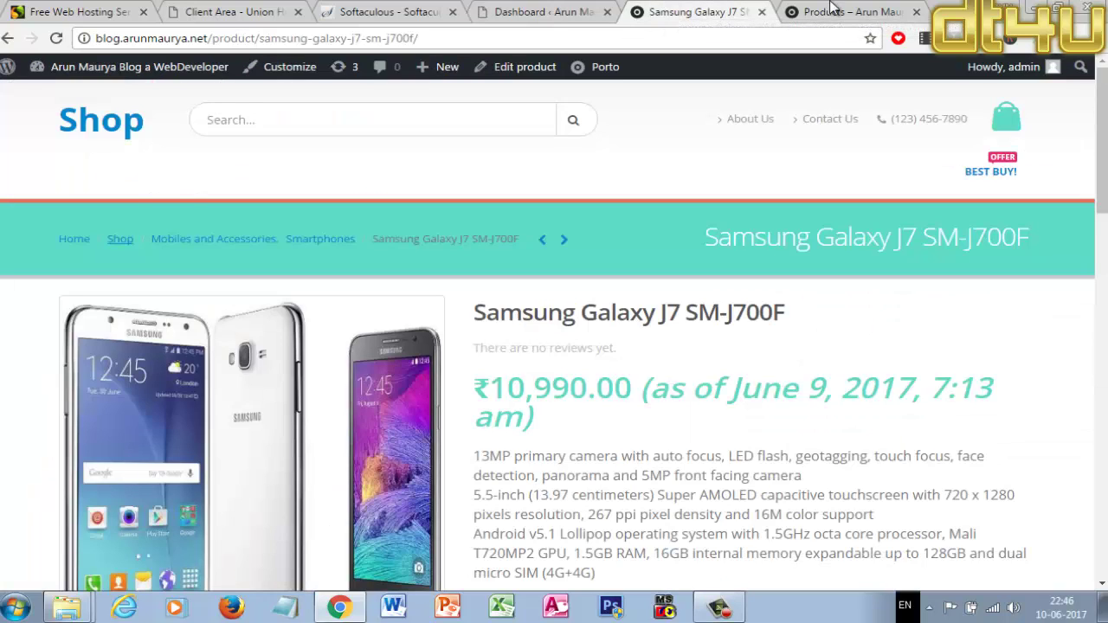
{"action": "left_click_drag", "start_coordinate": [830, 11], "coordinate": [696, 10]}
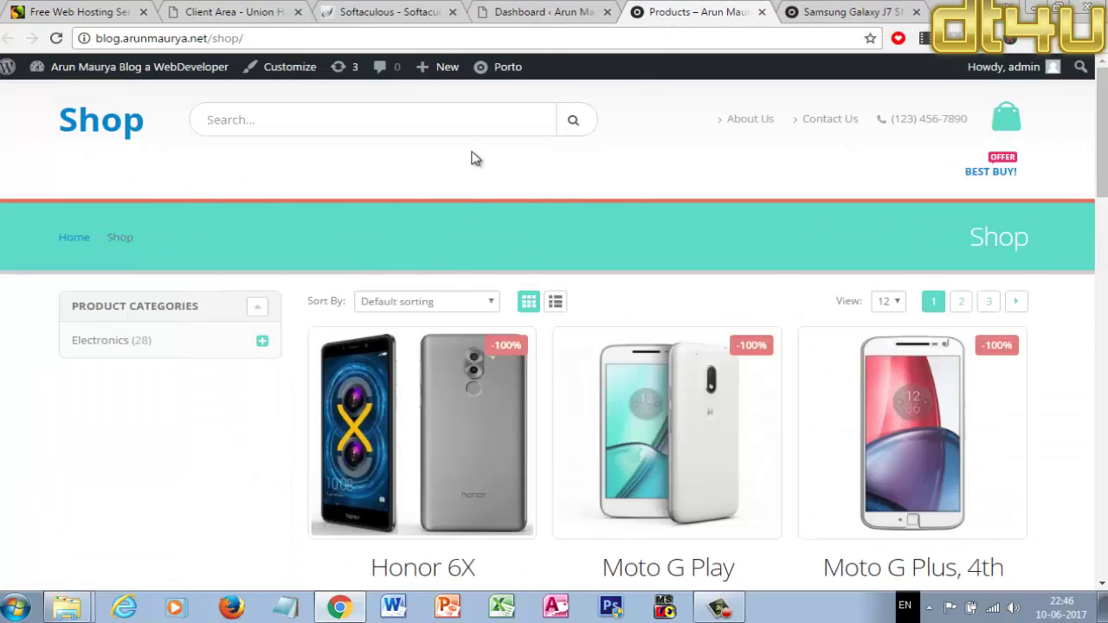
{"action": "scroll", "coordinate": [475, 158], "scroll_direction": "down", "scroll_amount": 12}
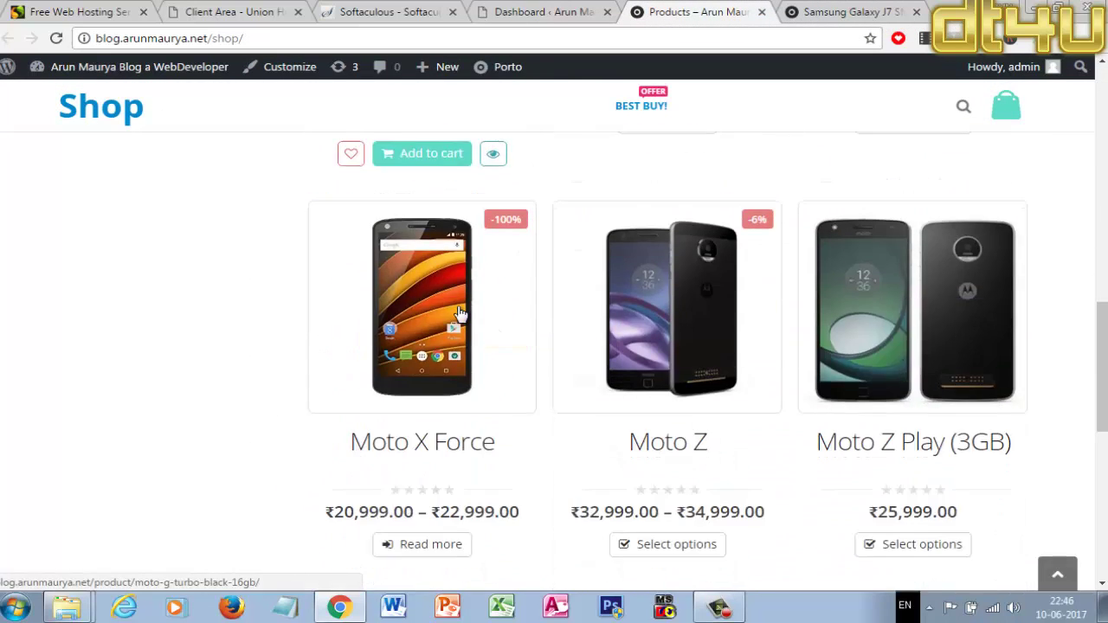
{"action": "scroll", "coordinate": [458, 313], "scroll_direction": "down", "scroll_amount": 7}
{"action": "scroll", "coordinate": [457, 320], "scroll_direction": "up", "scroll_amount": 5}
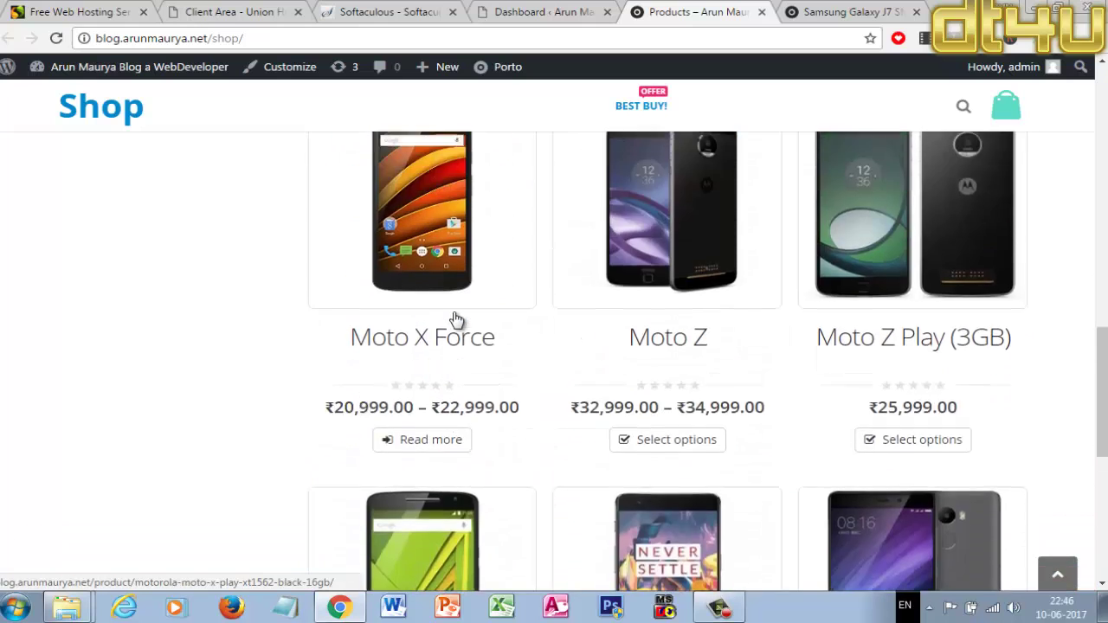
{"action": "scroll", "coordinate": [457, 320], "scroll_direction": "up", "scroll_amount": 8}
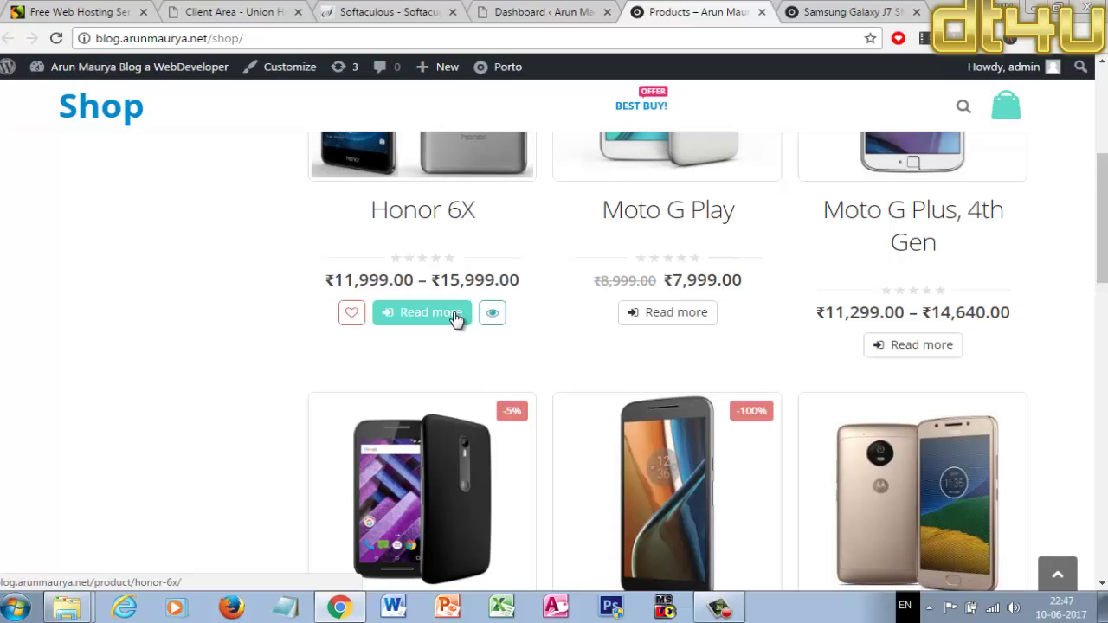
{"action": "scroll", "coordinate": [454, 320], "scroll_direction": "up", "scroll_amount": 2}
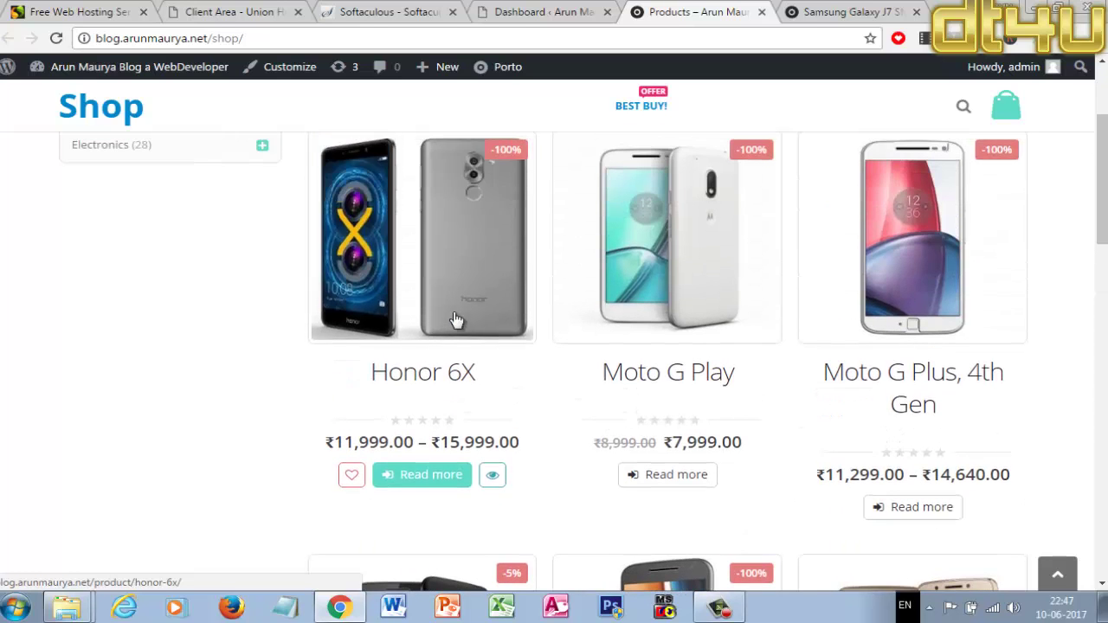
- Compare the Shop page with the WooCommerce and Products options in the WordPress dashboard
{"action": "left_click", "coordinate": [587, 12]}
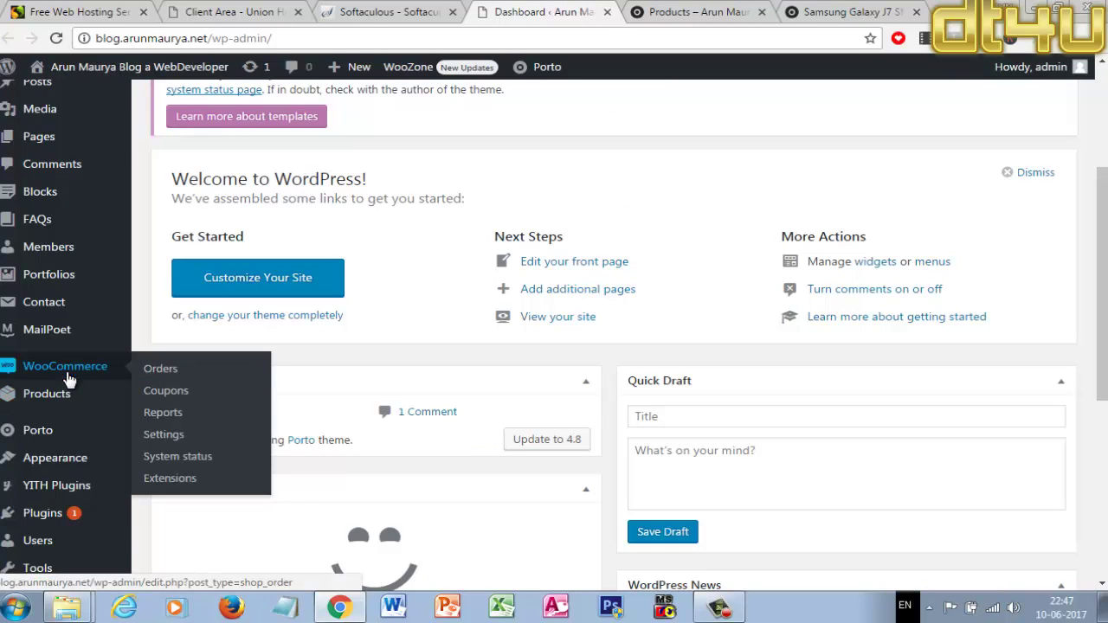
{"action": "left_click", "coordinate": [654, 12]}
{"action": "scroll", "coordinate": [393, 238], "scroll_direction": "up", "scroll_amount": 3}
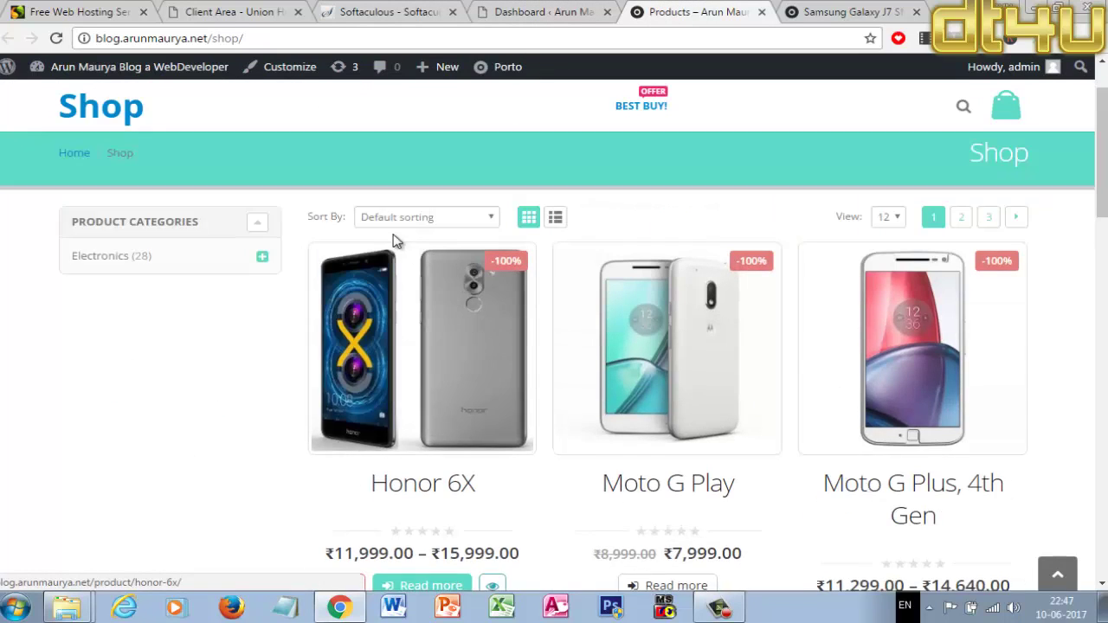
{"action": "left_click", "coordinate": [597, 10]}
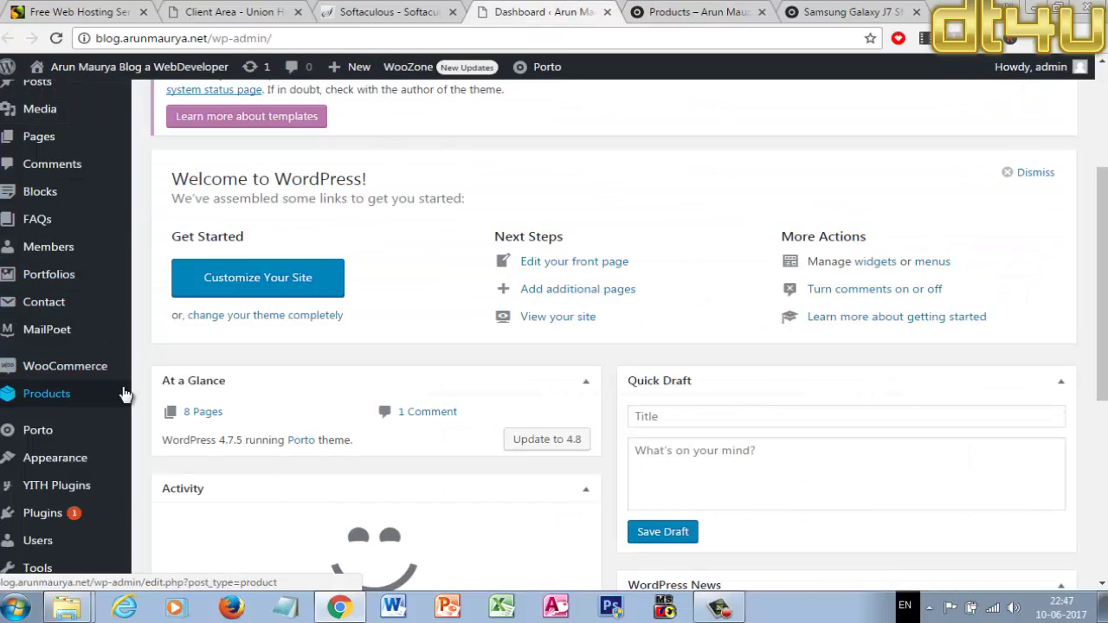
{"action": "mouse_move", "coordinate": [124, 394]}
{"action": "mouse_move", "coordinate": [102, 465]}
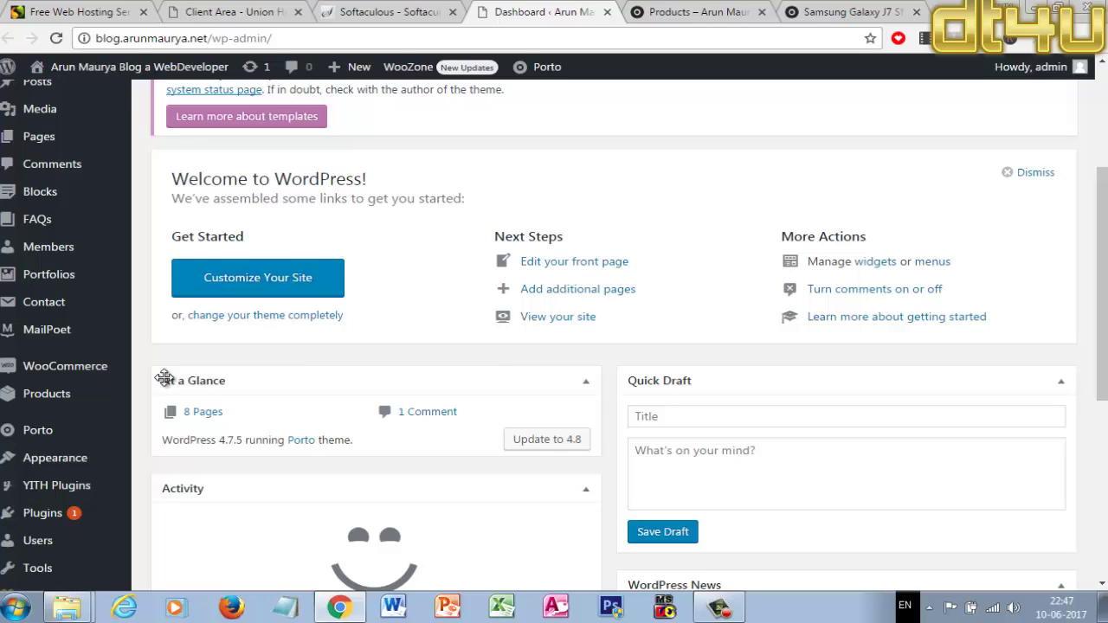
- Revisit UnionHost's hosting plans and examine the Users, Visual Composer and Appearance options in the WordPress dashboard
{"action": "left_click", "coordinate": [124, 10]}
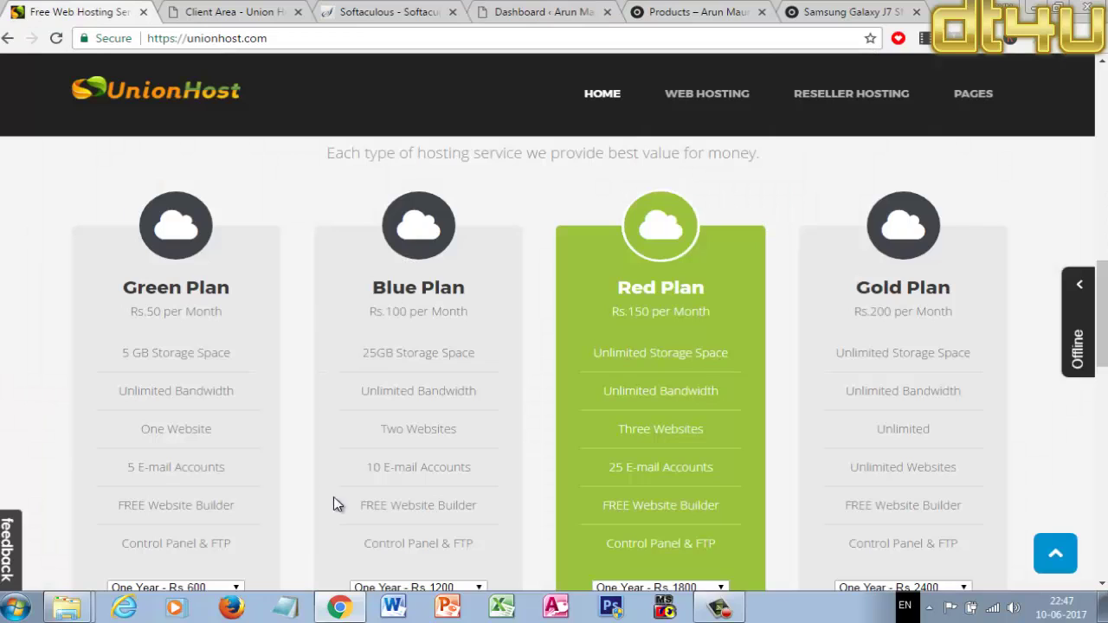
{"action": "left_click", "coordinate": [526, 13]}
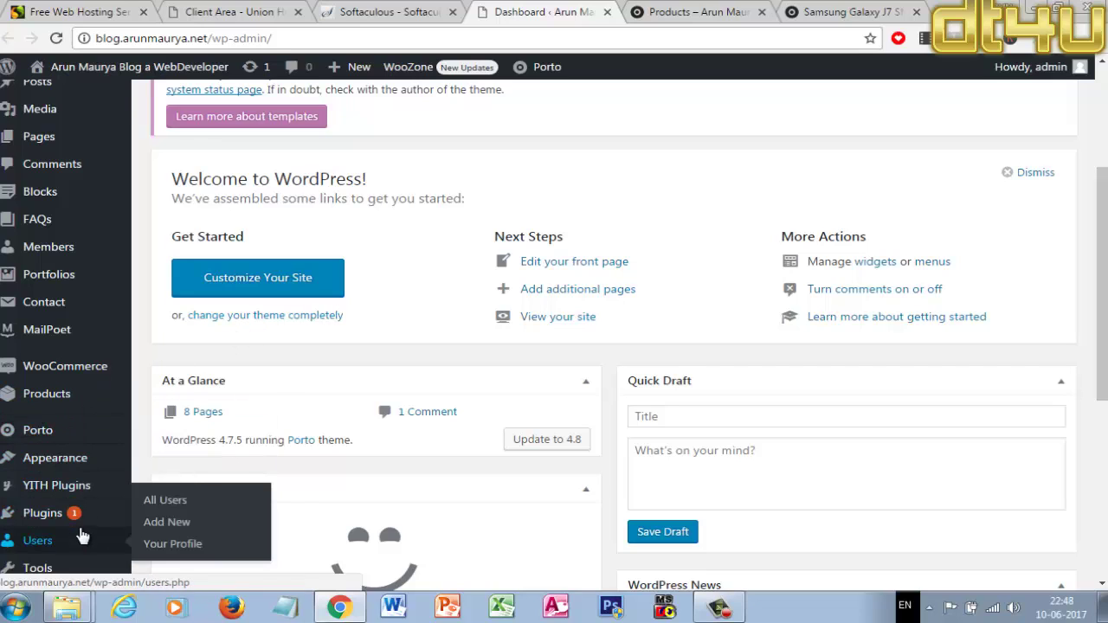
{"action": "mouse_move", "coordinate": [87, 562]}
{"action": "scroll", "coordinate": [87, 563], "scroll_direction": "down", "scroll_amount": 1}
{"action": "mouse_move", "coordinate": [82, 517]}
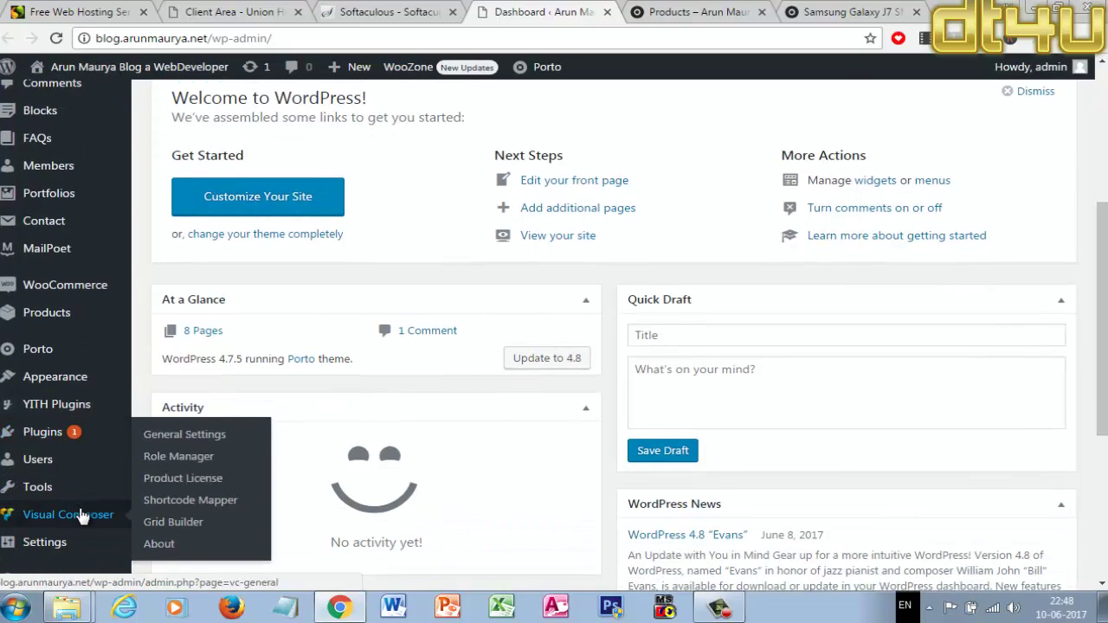
{"action": "scroll", "coordinate": [83, 516], "scroll_direction": "up", "scroll_amount": 1}
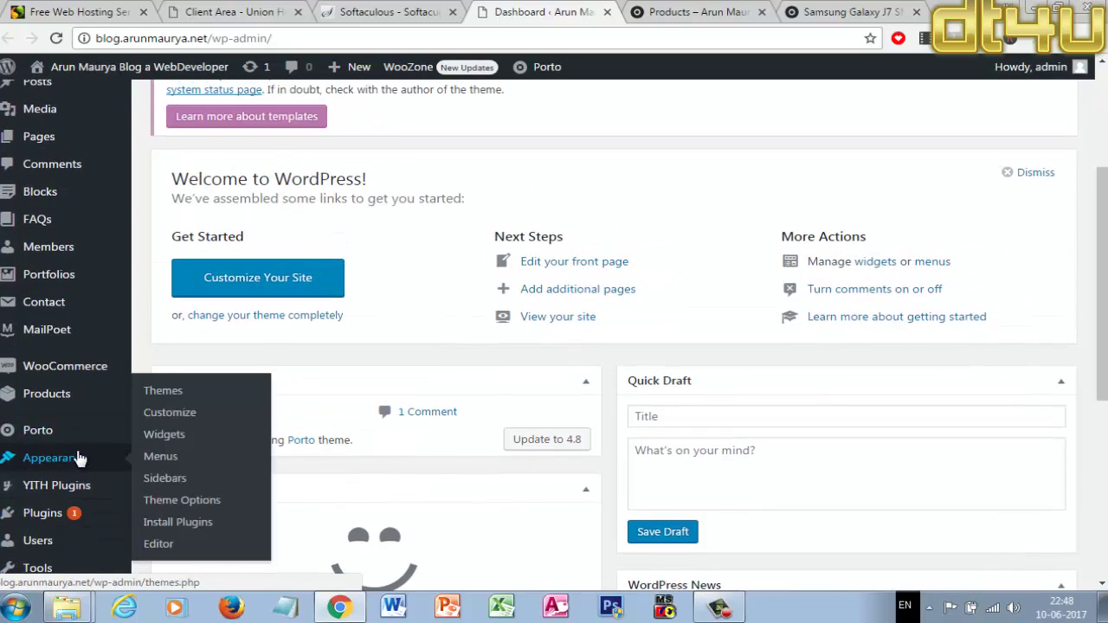
- Open the Themes page in the WordPress dashboard and browse the phone listings in grid view on the Shop page
{"action": "left_click", "coordinate": [188, 397]}
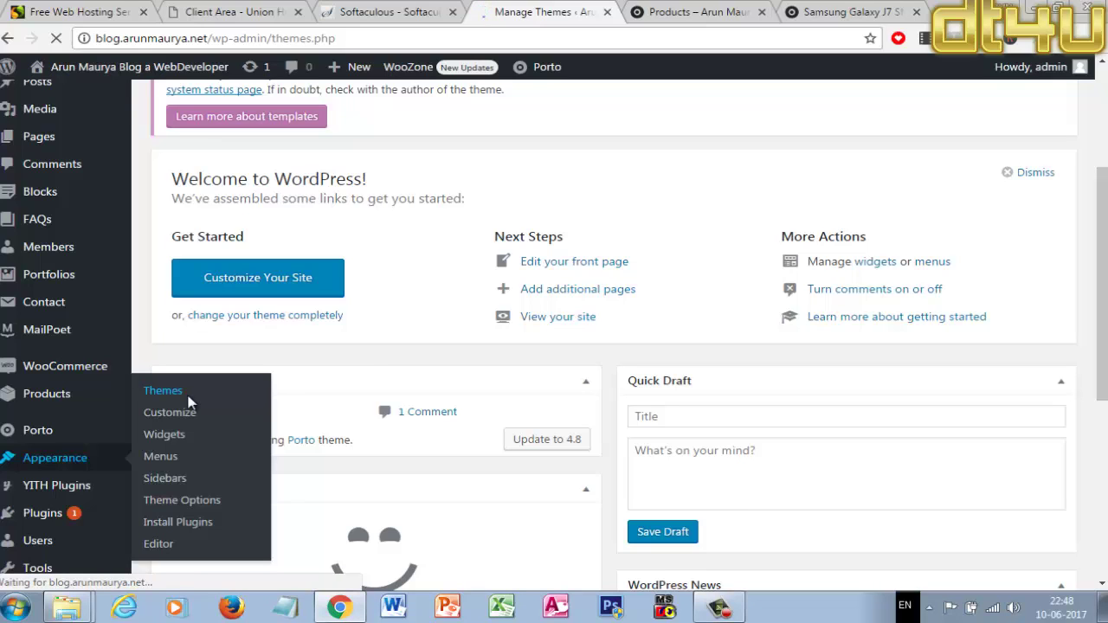
{"action": "left_click", "coordinate": [740, 13]}
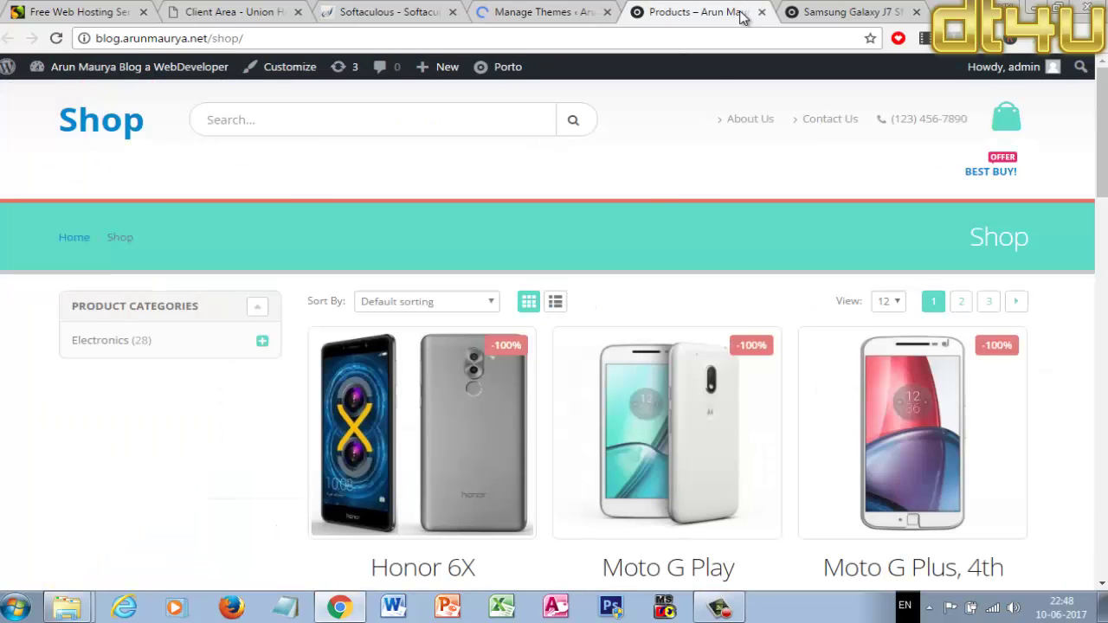
{"action": "scroll", "coordinate": [556, 331], "scroll_direction": "down", "scroll_amount": 10}
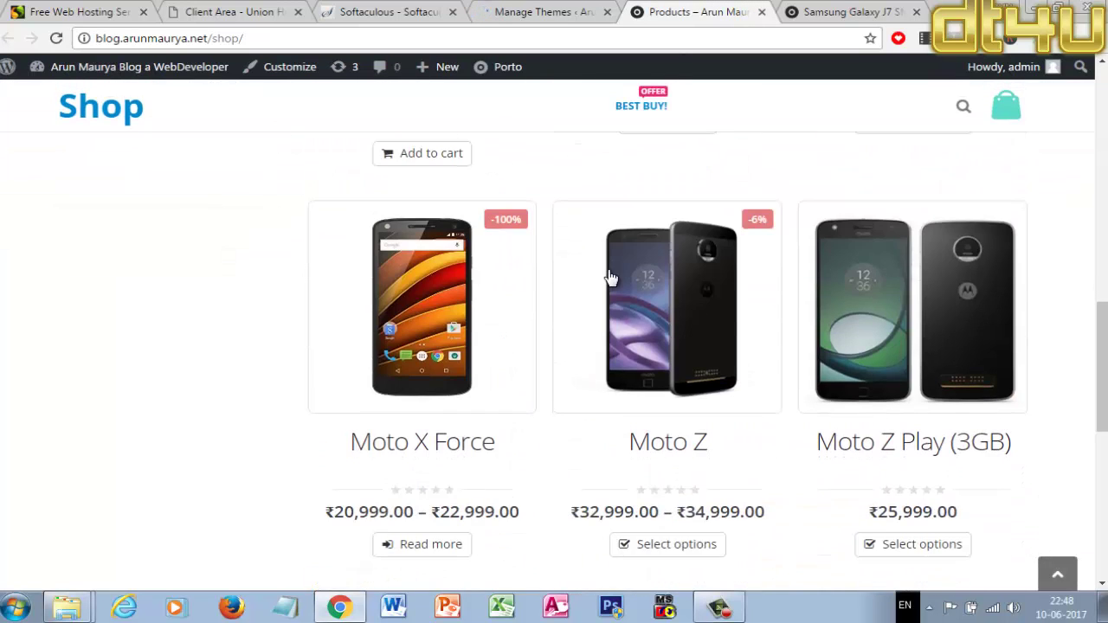
{"action": "scroll", "coordinate": [610, 276], "scroll_direction": "down", "scroll_amount": 2}
{"action": "scroll", "coordinate": [610, 277], "scroll_direction": "up", "scroll_amount": 9}
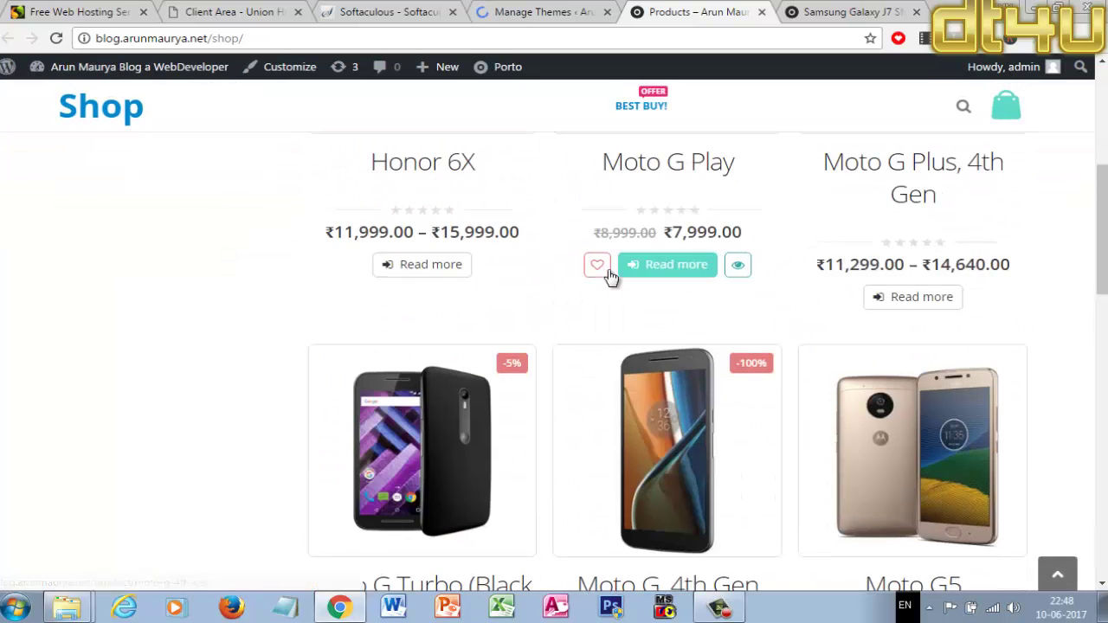
{"action": "scroll", "coordinate": [610, 275], "scroll_direction": "up", "scroll_amount": 5}
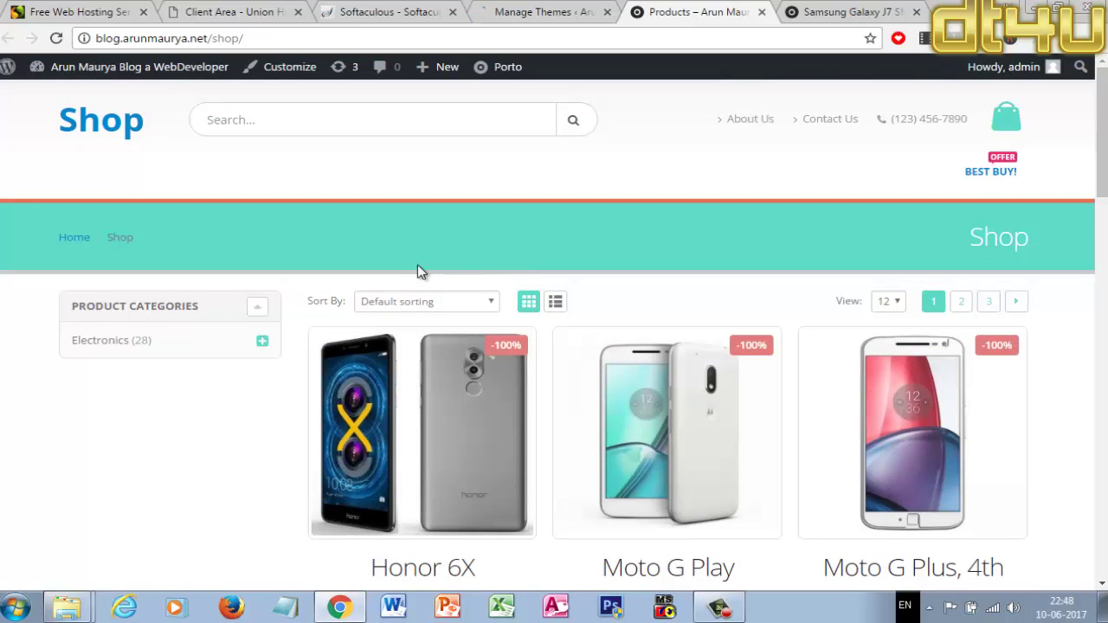
- Compare the list and grid layouts of the Shop page's products, and leave the listing in List View
{"action": "left_click", "coordinate": [555, 302]}
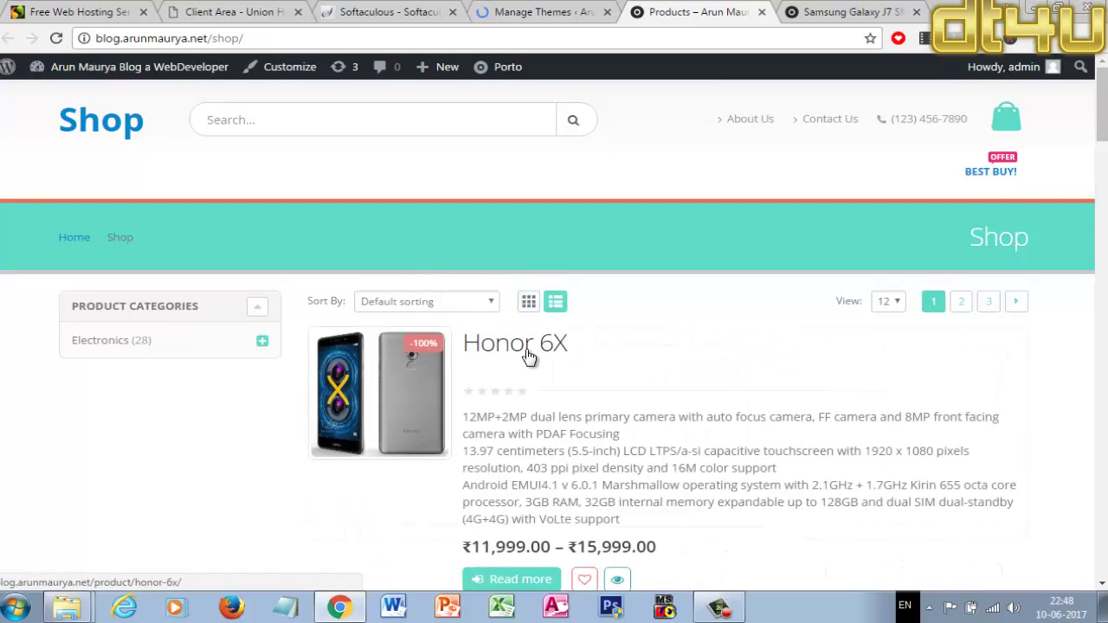
{"action": "scroll", "coordinate": [531, 358], "scroll_direction": "down", "scroll_amount": 9}
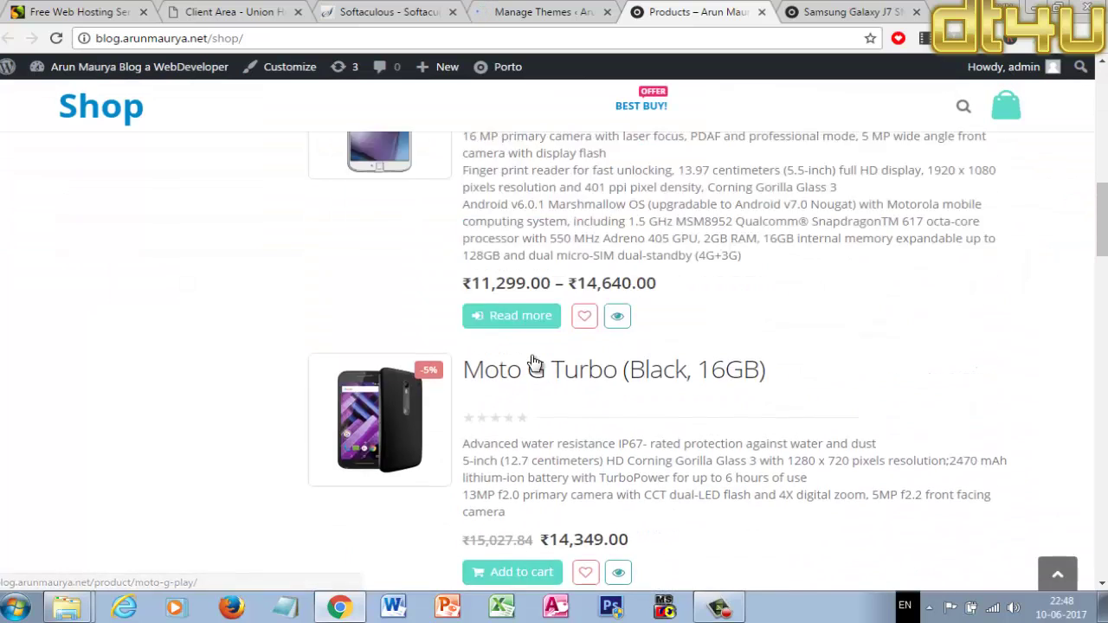
{"action": "scroll", "coordinate": [532, 364], "scroll_direction": "up", "scroll_amount": 10}
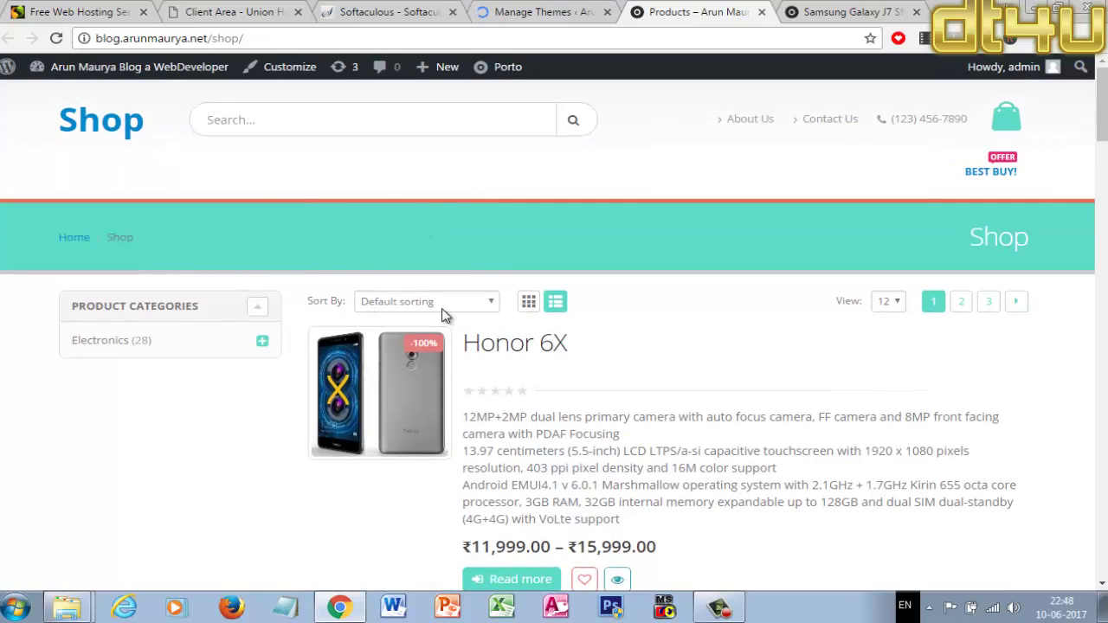
{"action": "left_click", "coordinate": [527, 302]}
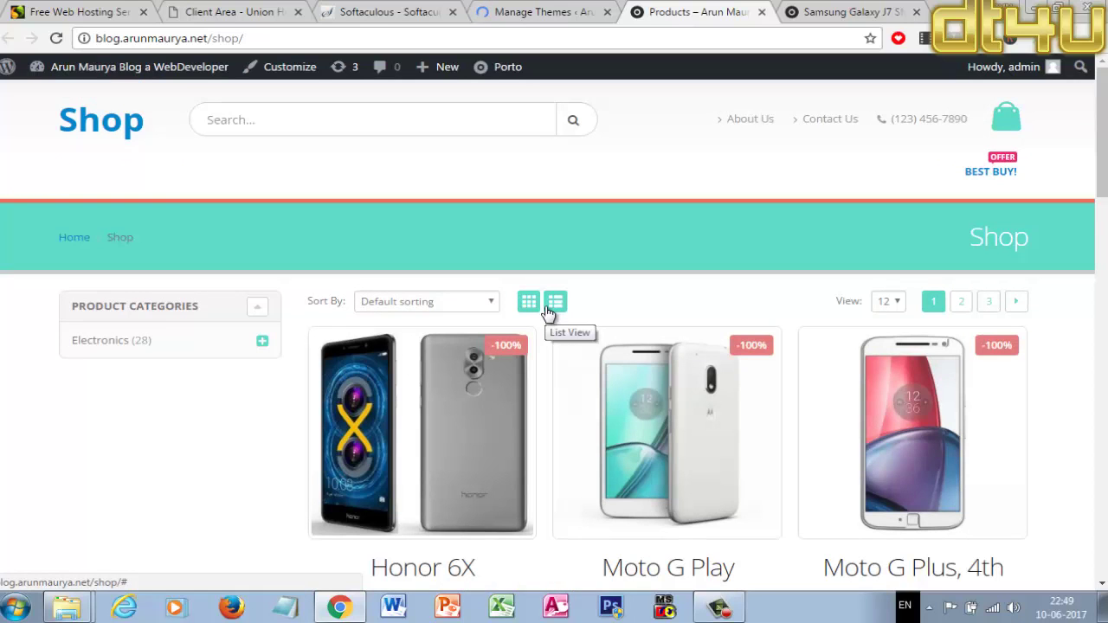
{"action": "left_click", "coordinate": [551, 310]}
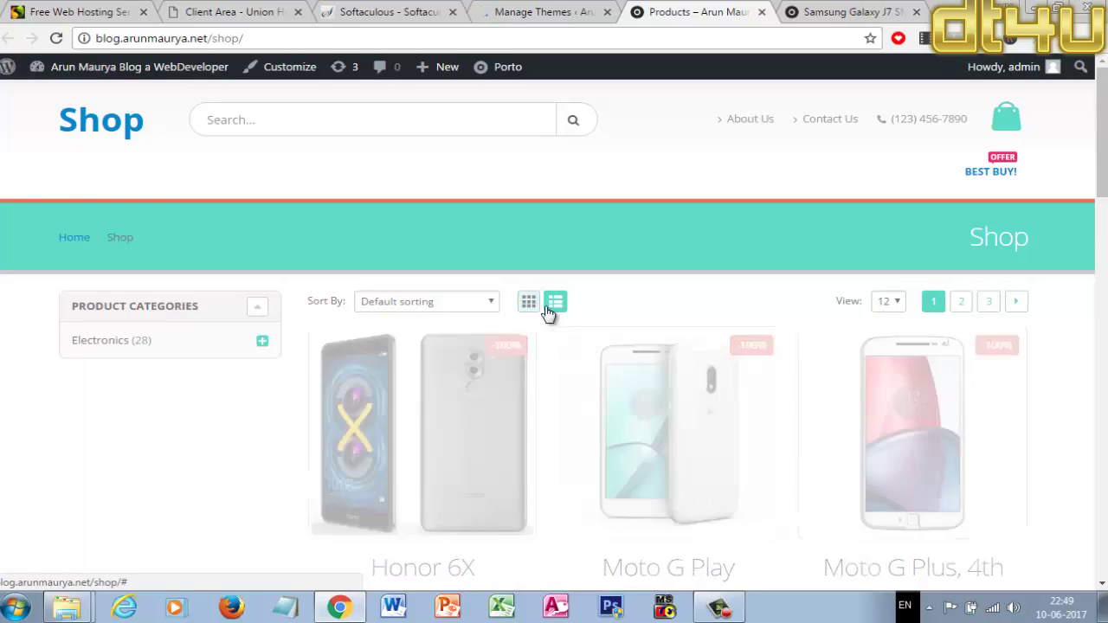
- Expand the Shop's product categories from Electronics through Mobiles and Accessories and Smartphones and Basic Mobiles to show Smartphones
{"action": "left_click", "coordinate": [263, 342]}
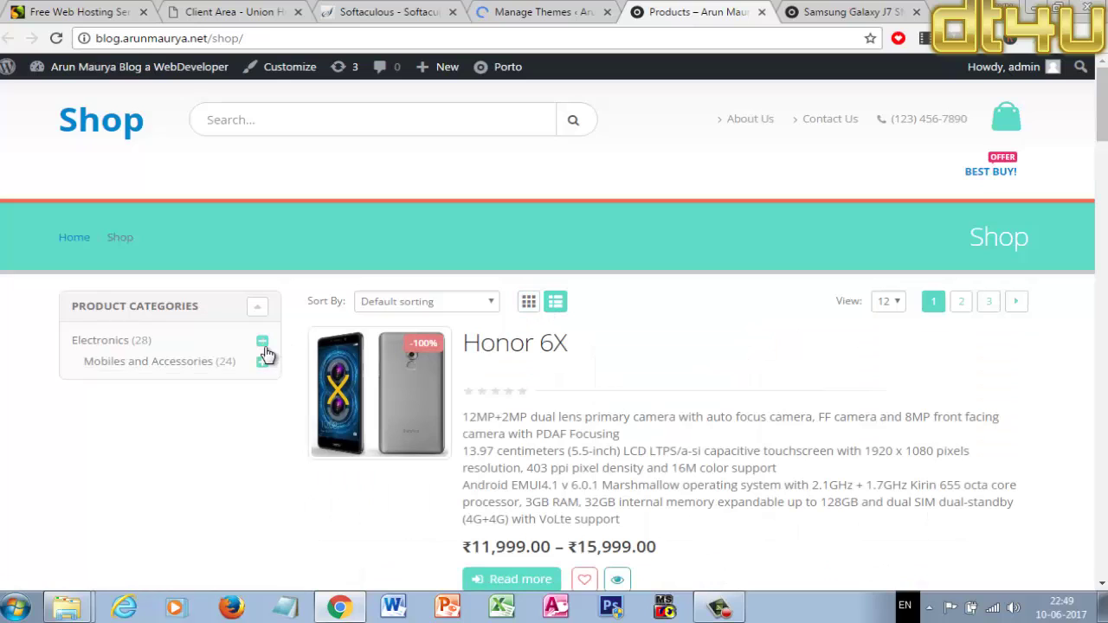
{"action": "left_click", "coordinate": [263, 363]}
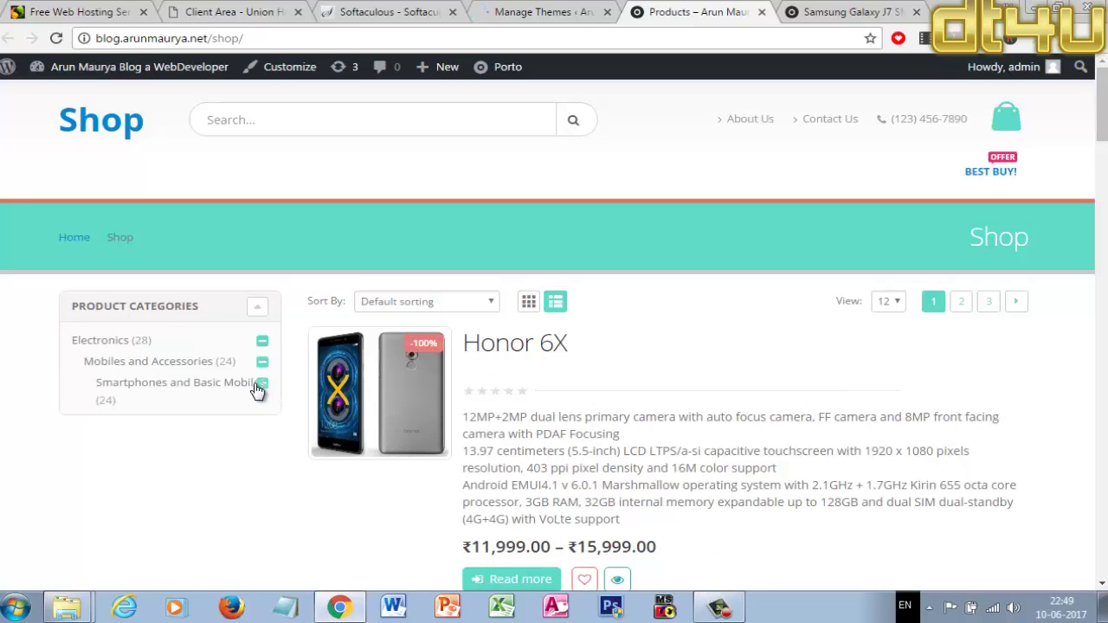
{"action": "left_click", "coordinate": [263, 386]}
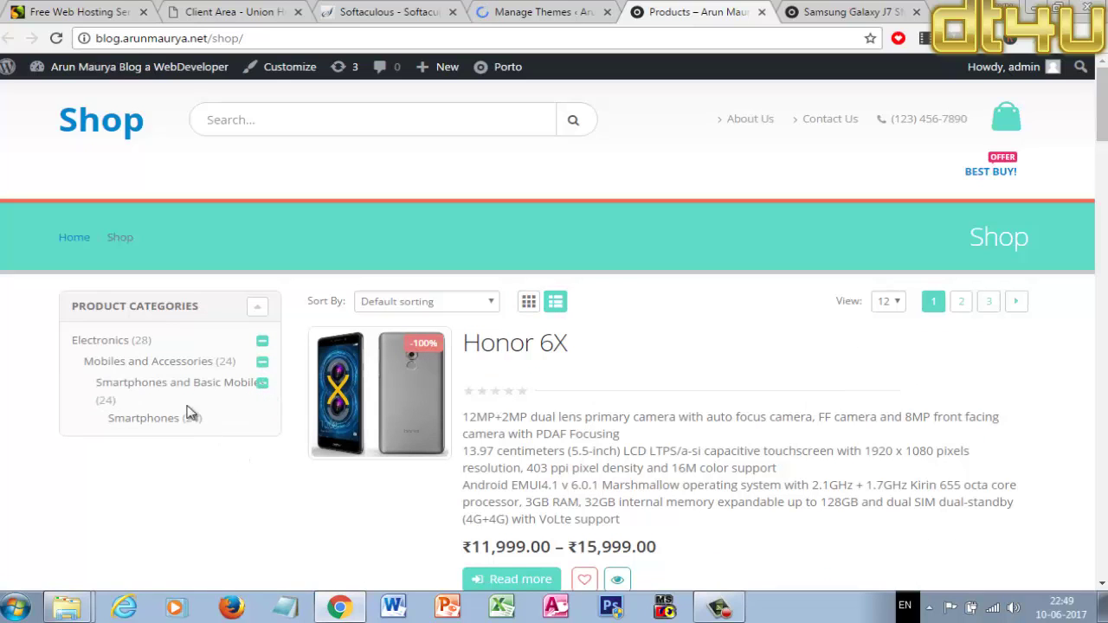
- On the Samsung Galaxy J7 product page, set the color to Gold and the style to Amazon-Seller Fulfilled
{"action": "left_click", "coordinate": [831, 12]}
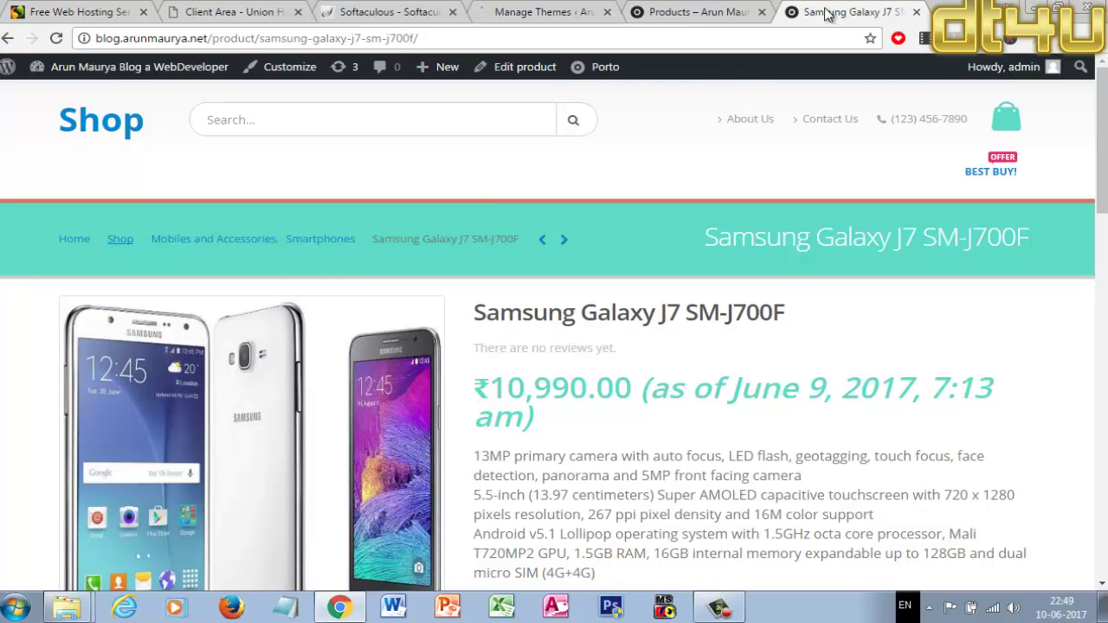
{"action": "scroll", "coordinate": [354, 268], "scroll_direction": "down", "scroll_amount": 5}
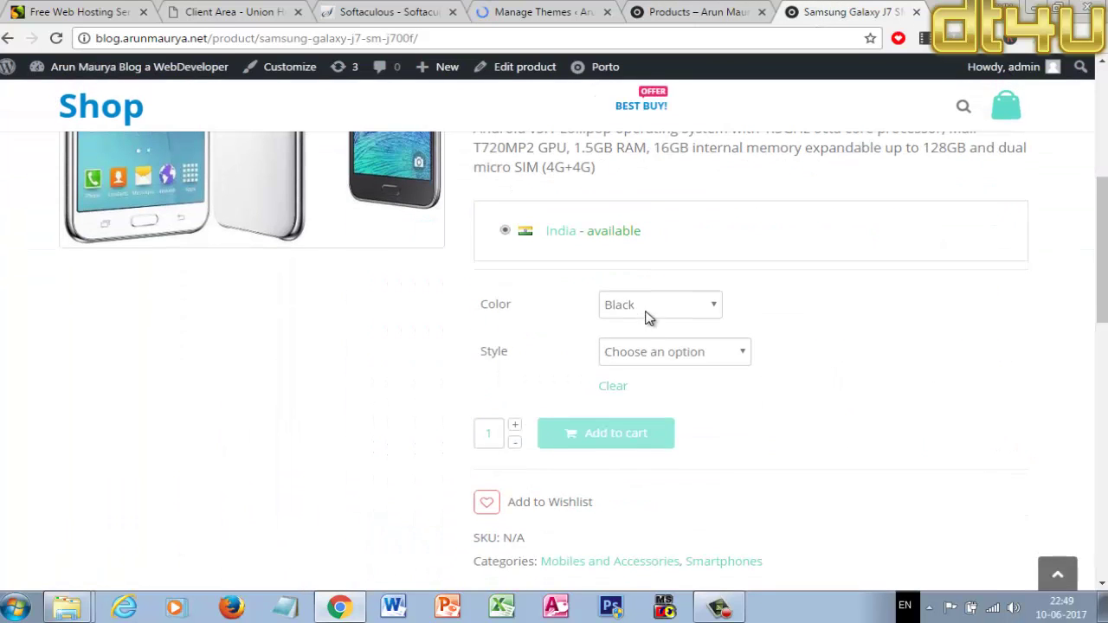
{"action": "left_click", "coordinate": [647, 310]}
{"action": "left_click", "coordinate": [630, 308]}
{"action": "left_click", "coordinate": [632, 308]}
{"action": "left_click", "coordinate": [629, 358]}
{"action": "left_click", "coordinate": [640, 352]}
{"action": "left_click", "coordinate": [628, 395]}
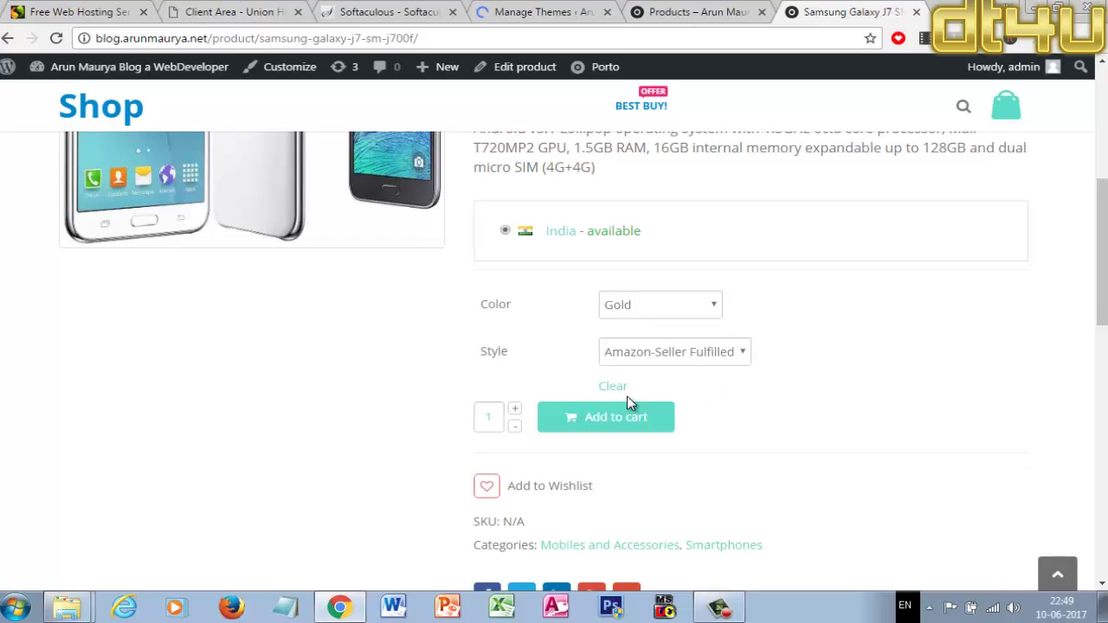
- Look through the rest of the Samsung Galaxy J7 product page, including the other phones listed below it
{"action": "scroll", "coordinate": [785, 402], "scroll_direction": "down", "scroll_amount": 3}
{"action": "scroll", "coordinate": [786, 403], "scroll_direction": "down", "scroll_amount": 7}
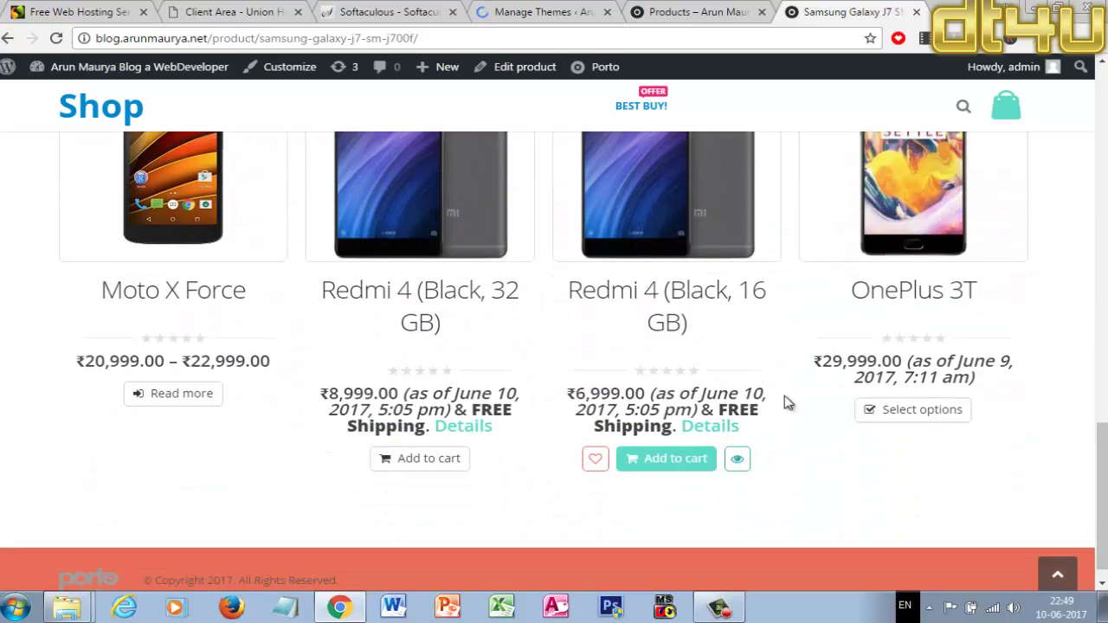
{"action": "scroll", "coordinate": [786, 402], "scroll_direction": "up", "scroll_amount": 5}
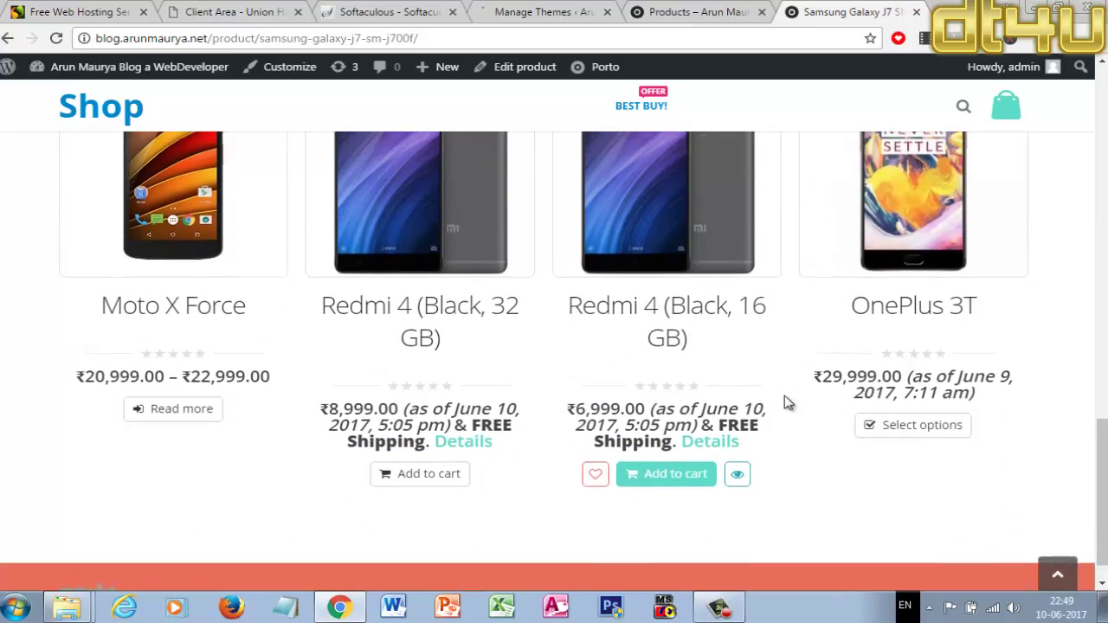
{"action": "scroll", "coordinate": [786, 403], "scroll_direction": "up", "scroll_amount": 5}
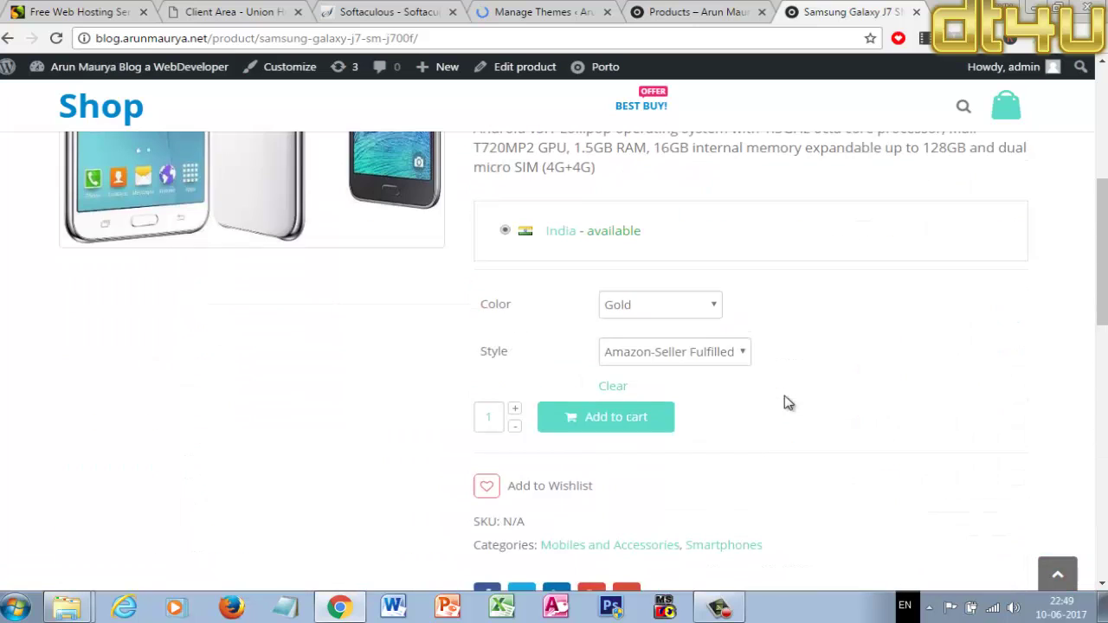
{"action": "scroll", "coordinate": [760, 154], "scroll_direction": "up", "scroll_amount": 4}
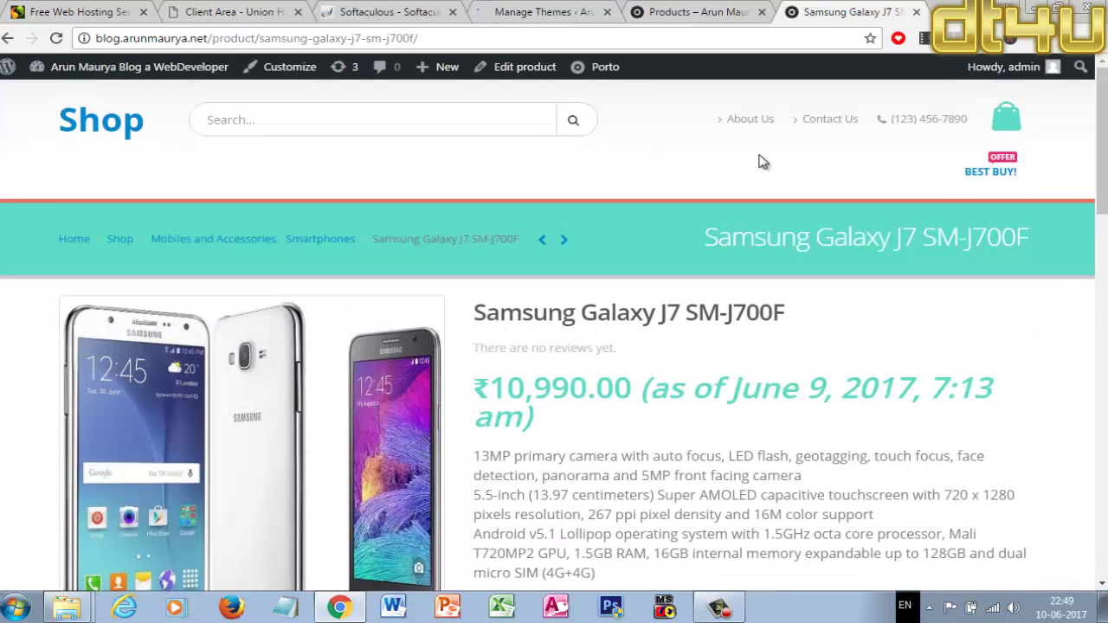
- Examine the installed themes and administration sections on the dashboard's Themes page, and return to the Shop page
{"action": "left_click", "coordinate": [501, 10]}
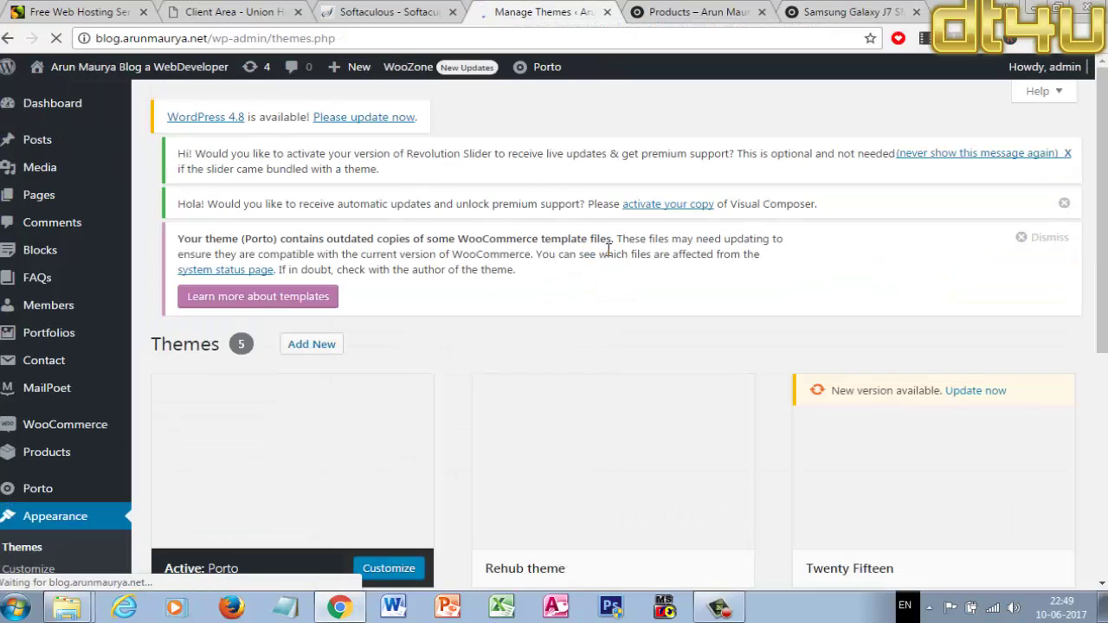
{"action": "scroll", "coordinate": [616, 280], "scroll_direction": "down", "scroll_amount": 3}
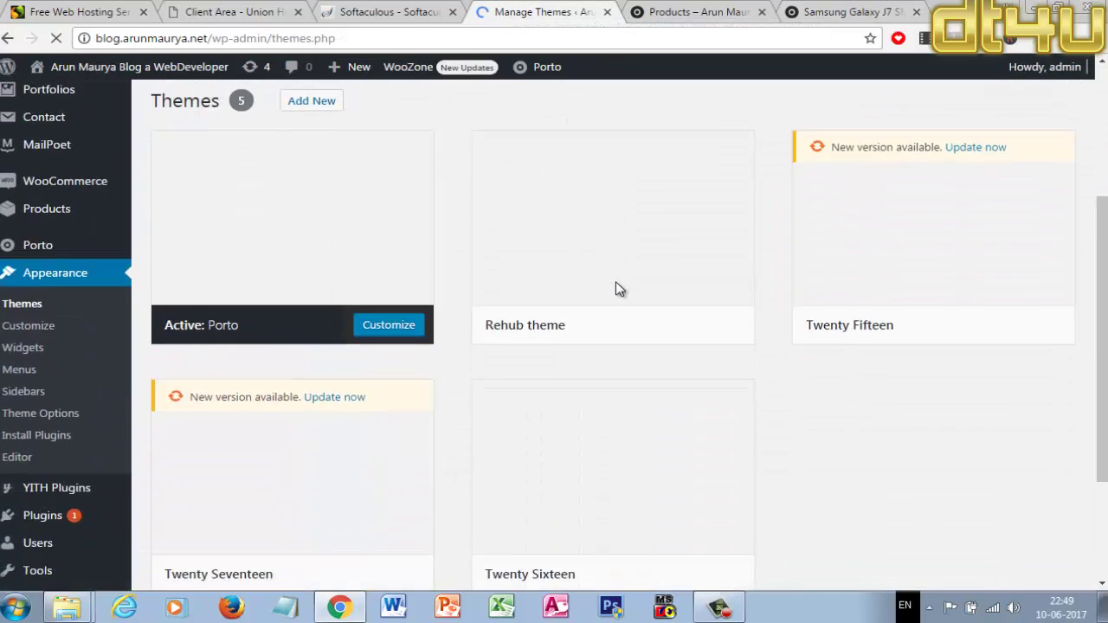
{"action": "scroll", "coordinate": [616, 282], "scroll_direction": "down", "scroll_amount": 2}
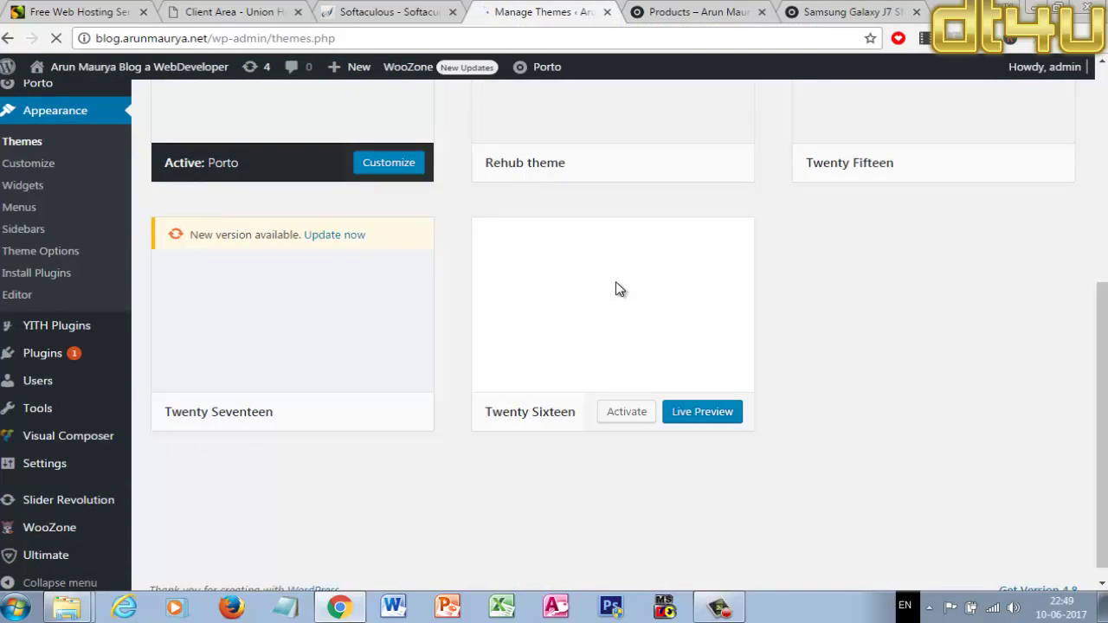
{"action": "scroll", "coordinate": [617, 289], "scroll_direction": "up", "scroll_amount": 7}
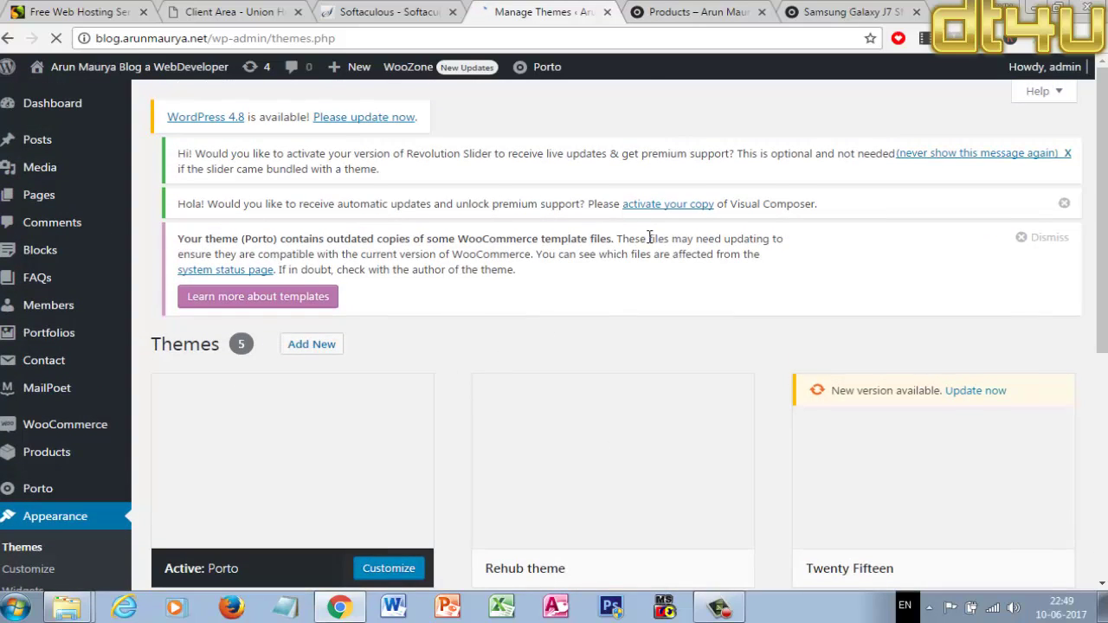
{"action": "scroll", "coordinate": [649, 238], "scroll_direction": "down", "scroll_amount": 3}
{"action": "scroll", "coordinate": [99, 440], "scroll_direction": "down", "scroll_amount": 2}
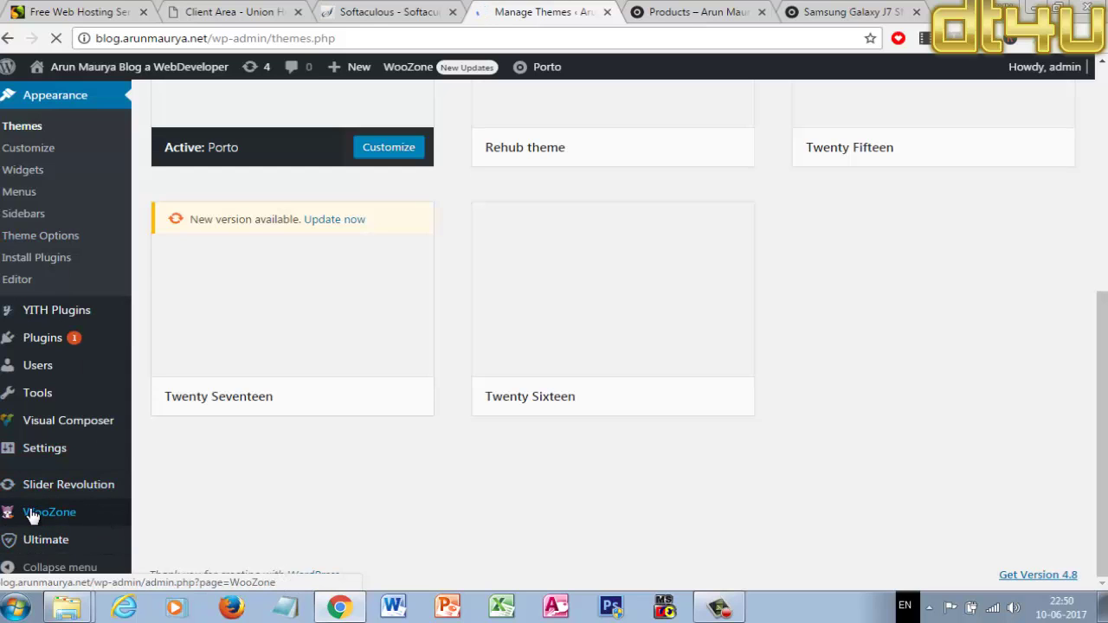
{"action": "left_click", "coordinate": [651, 9]}
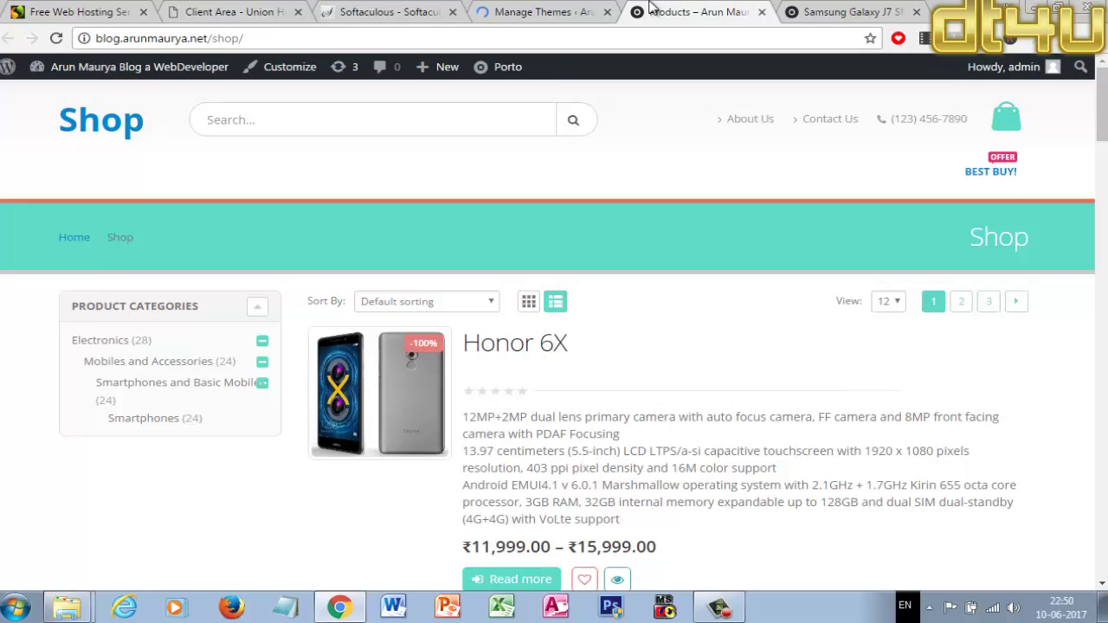